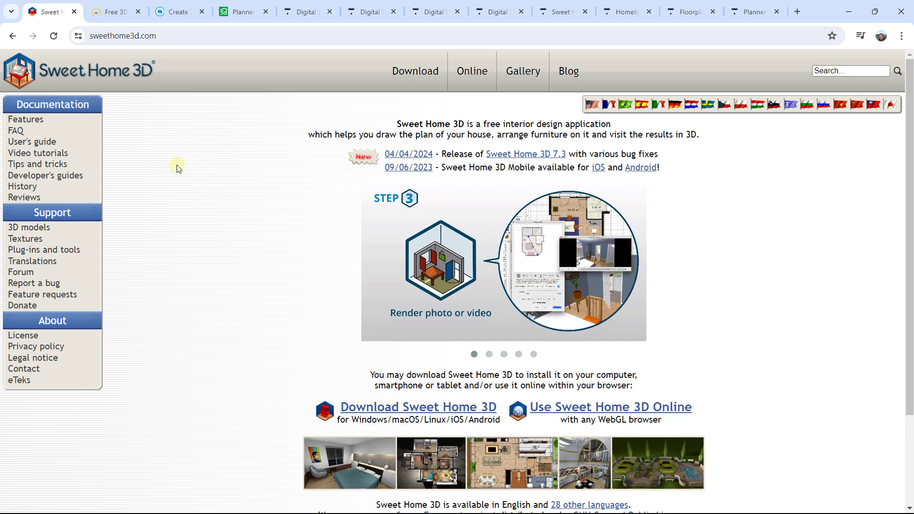
Look over the Sweet Home 3D homepage and its download page with the available installers and versions
scroll(205, 224, down, 3)
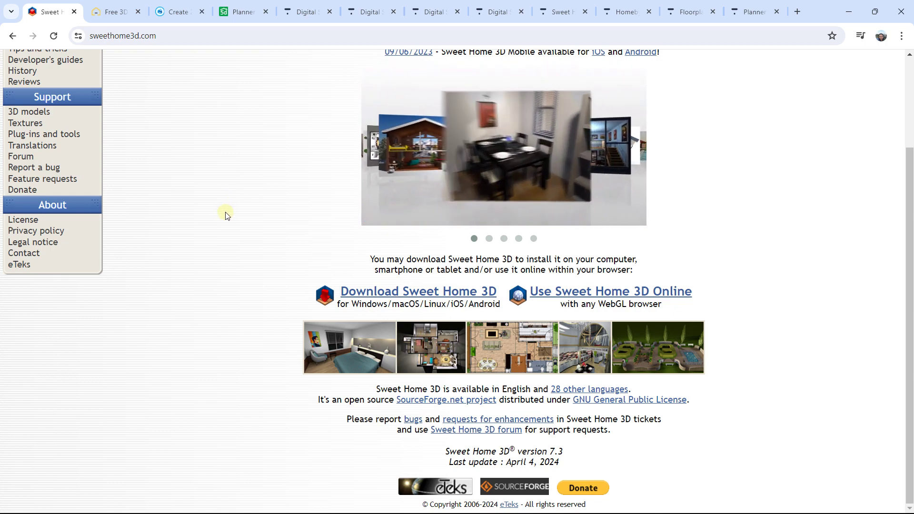
scroll(227, 214, up, 3)
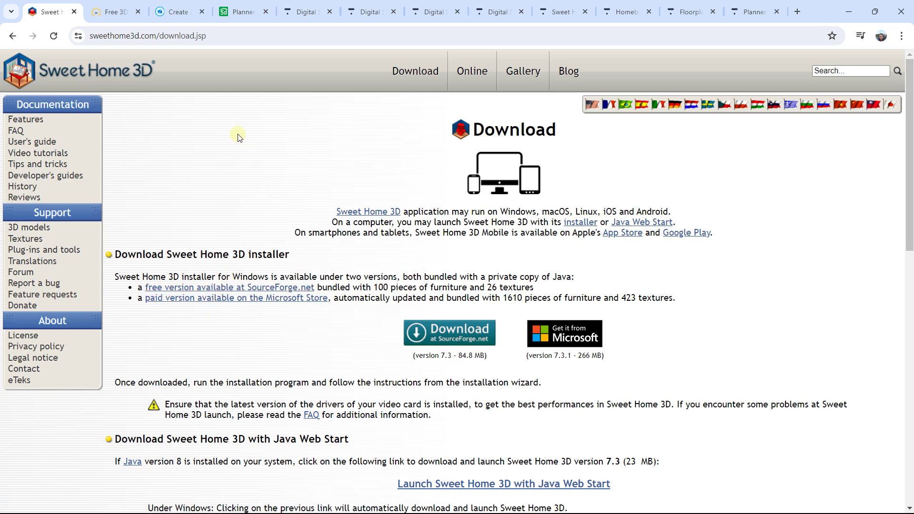
scroll(44, 242, down, 15)
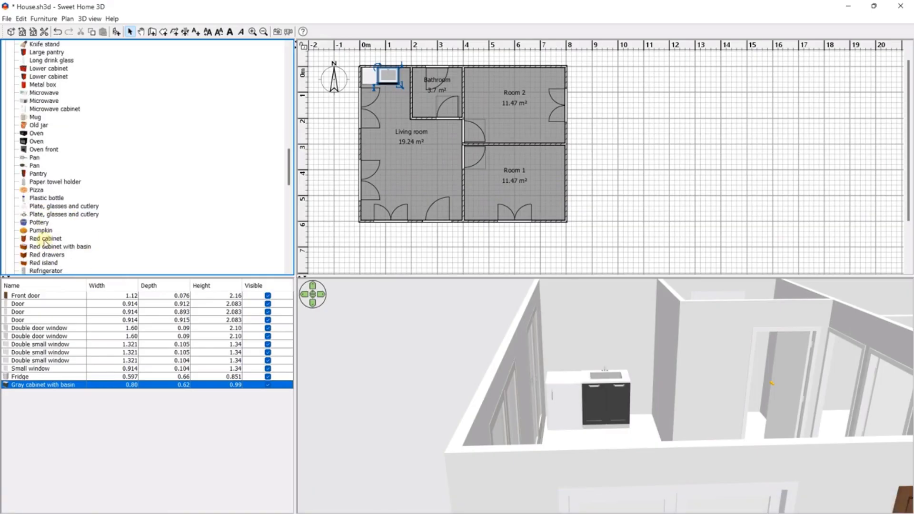
In Sweet Home 3D, place the Gray drawers from the kitchen furniture beside the gray cabinet with basin in the living room
scroll(44, 242, down, 4)
scroll(46, 232, up, 11)
scroll(43, 185, up, 10)
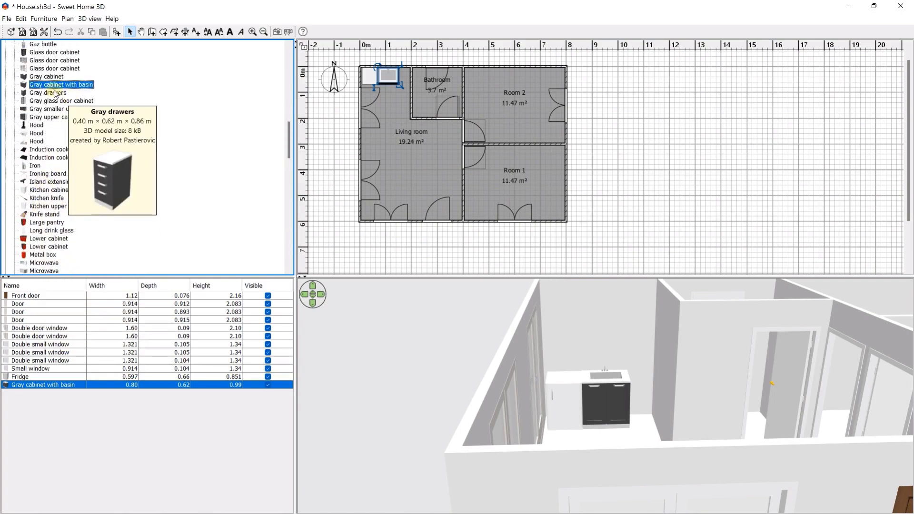
drag(52, 94, 404, 67)
scroll(593, 355, up, 5)
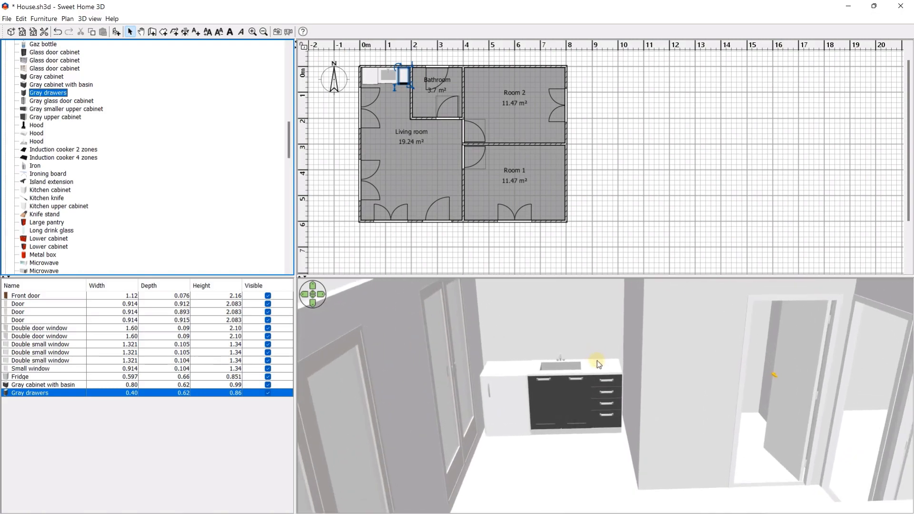
Try the Induction cooker 2 zones on top of the gray drawers, adjust its position and remove it
scroll(599, 361, up, 4)
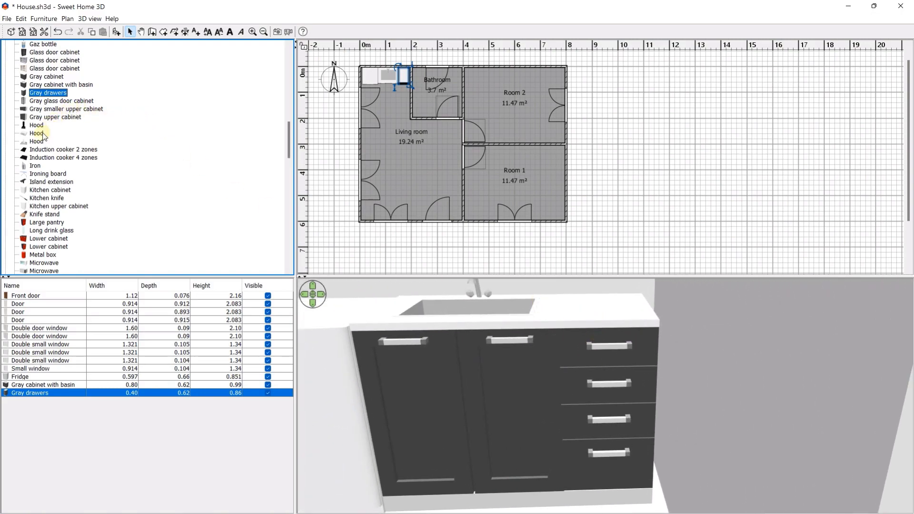
drag(42, 154, 403, 76)
drag(556, 339, 555, 374)
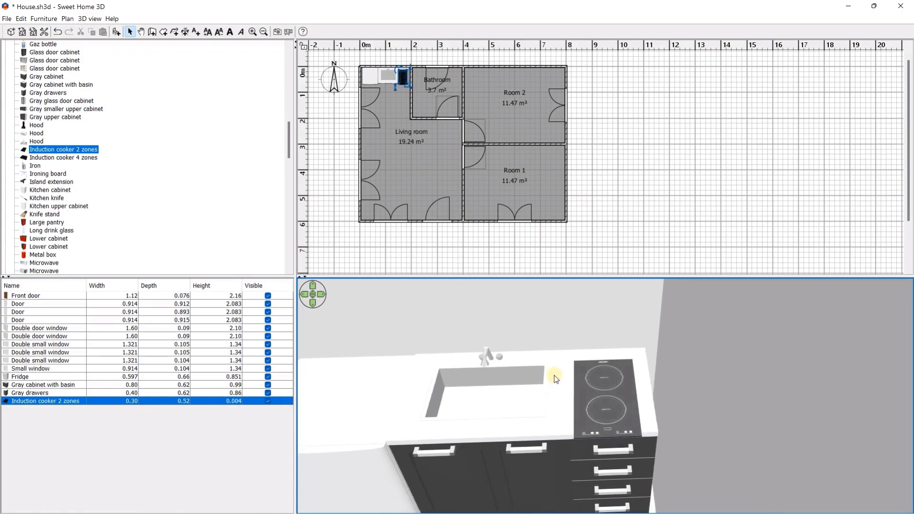
drag(403, 76, 403, 74)
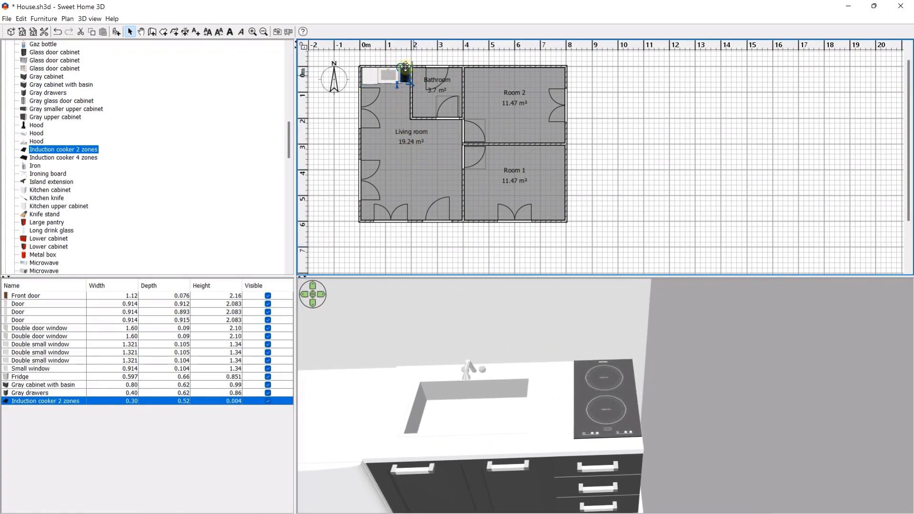
key(Delete)
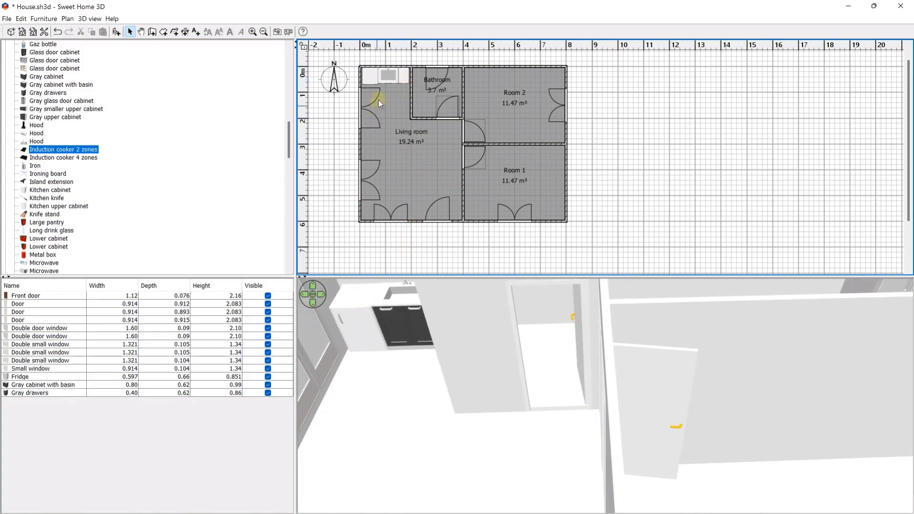
Move the fridge into the living room corner, against the walls and beside the gray cabinet with basin
click(370, 79)
drag(644, 336, 598, 289)
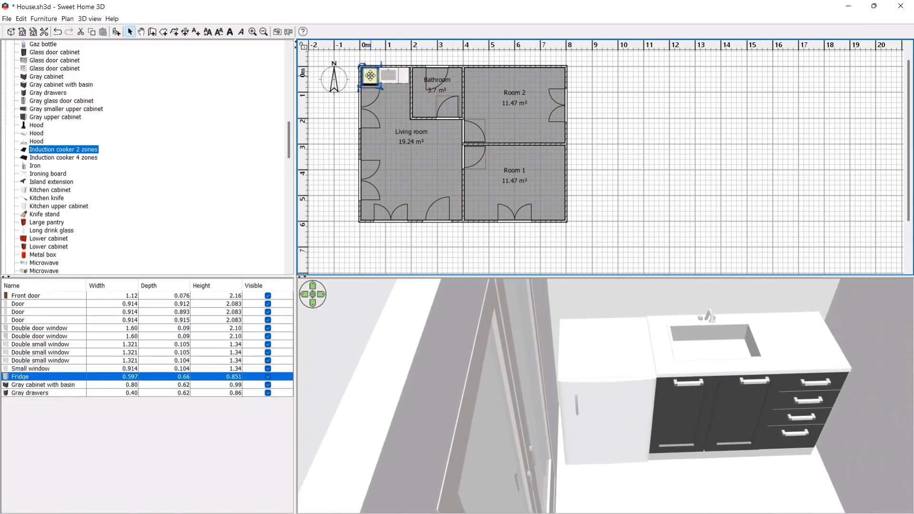
drag(370, 76, 362, 67)
drag(603, 350, 576, 304)
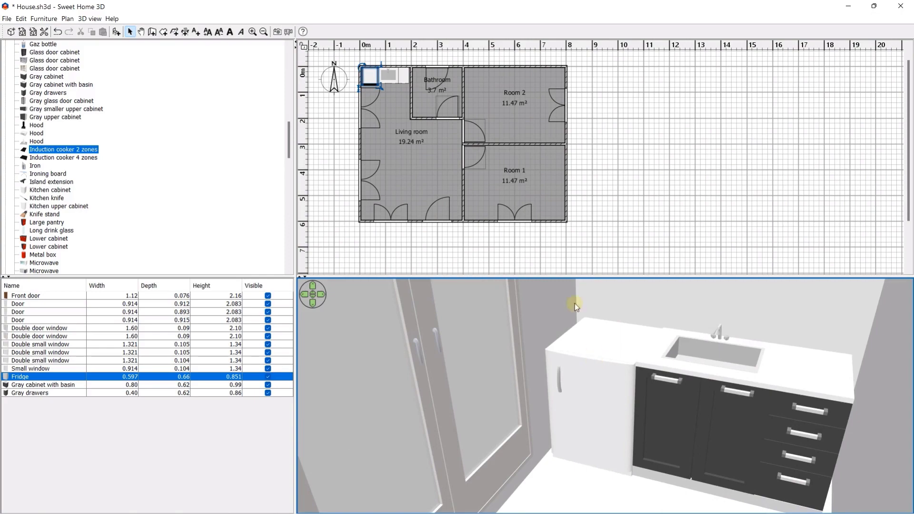
click(387, 75)
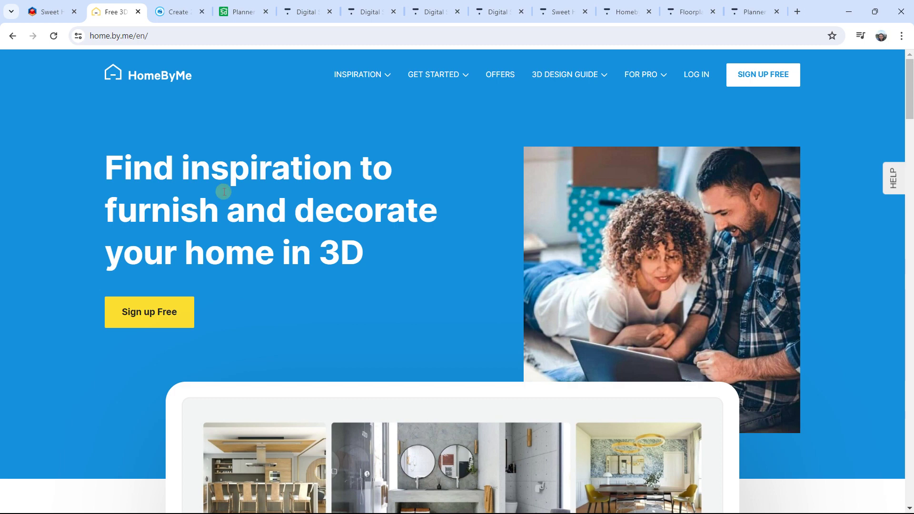
On the HomeByMe homepage, examine the community images, floor plan design, branded furniture catalog, HD image and feedback features
scroll(233, 192, down, 7)
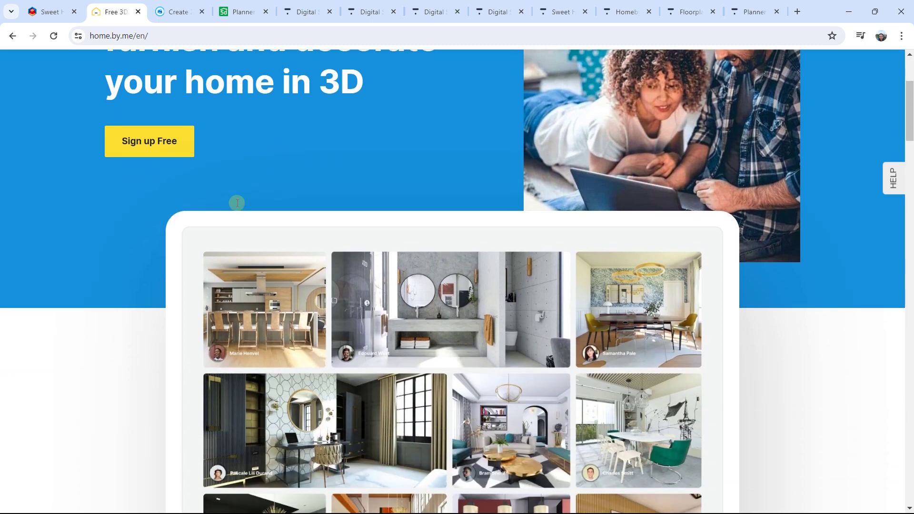
scroll(237, 203, up, 7)
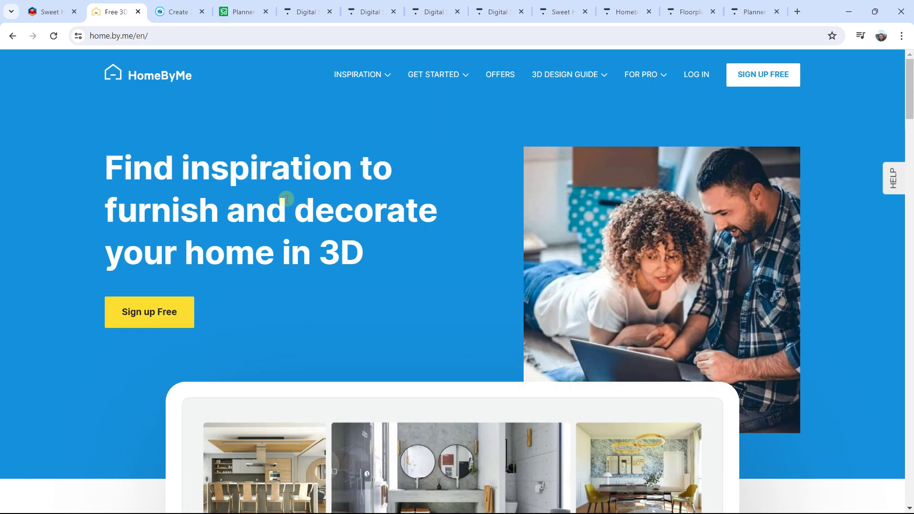
scroll(309, 230, down, 2)
scroll(309, 231, down, 20)
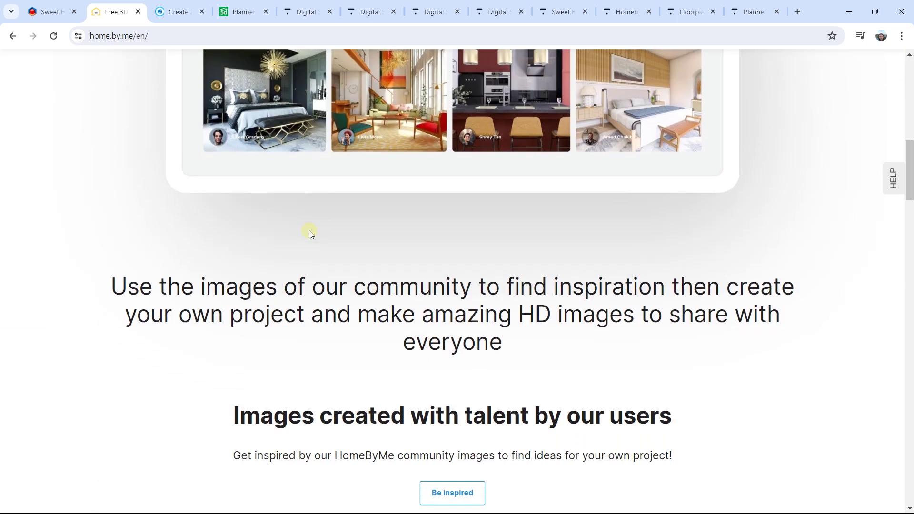
scroll(309, 230, down, 13)
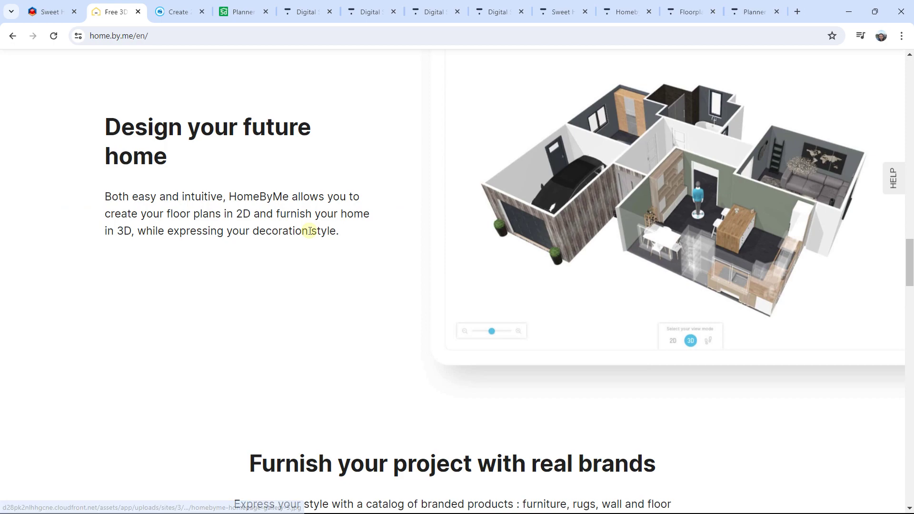
scroll(309, 231, up, 1)
scroll(310, 232, down, 12)
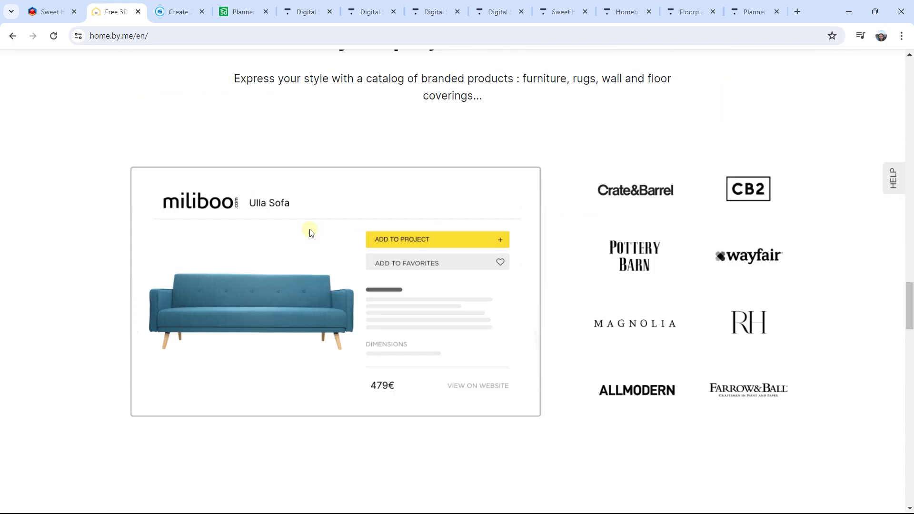
scroll(310, 232, down, 12)
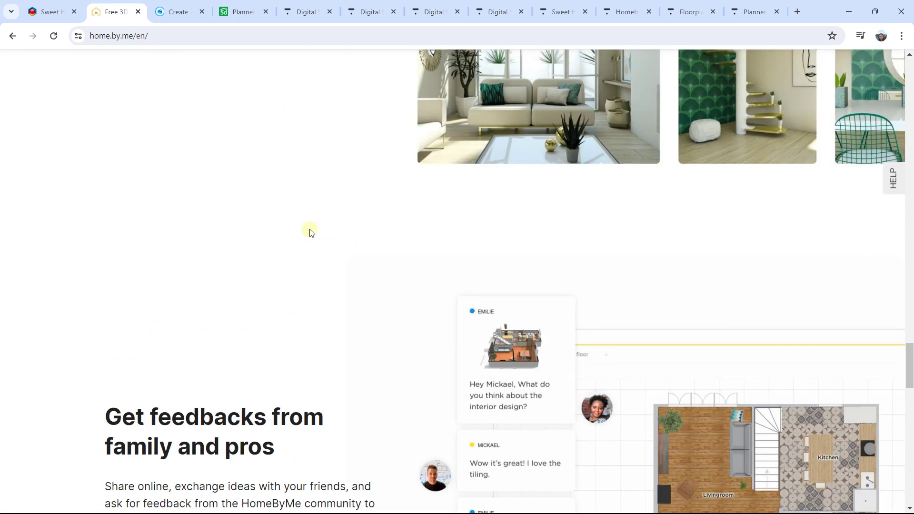
scroll(308, 228, down, 10)
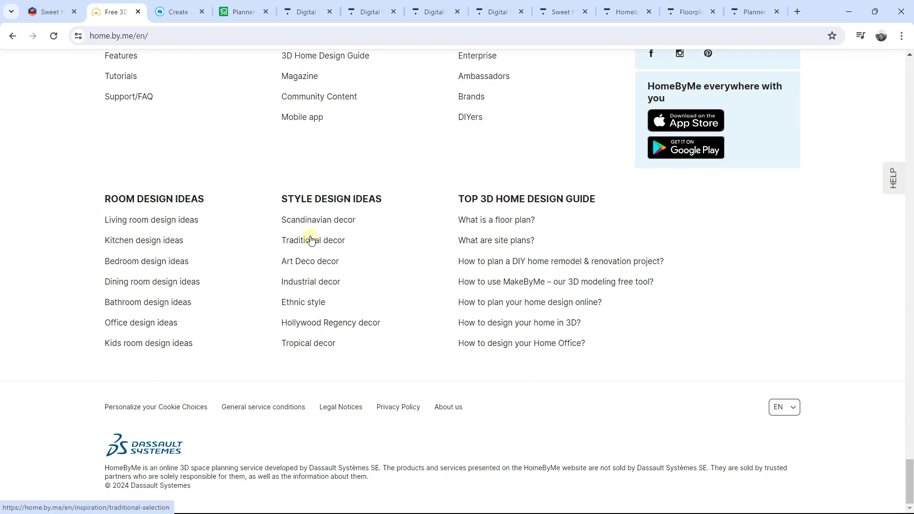
scroll(310, 237, up, 12)
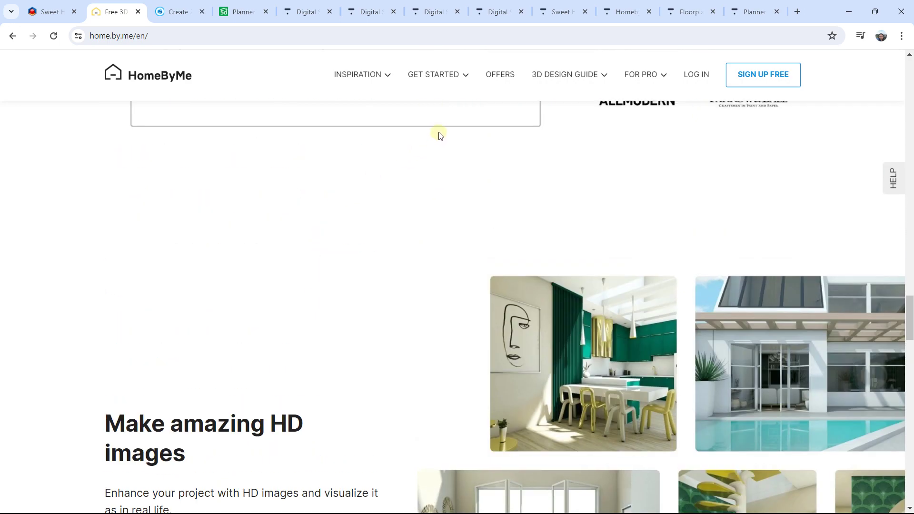
Open the HomeByMe offers and compare the features and prices of the Starter, Premium and Unlimited+ plans
click(498, 74)
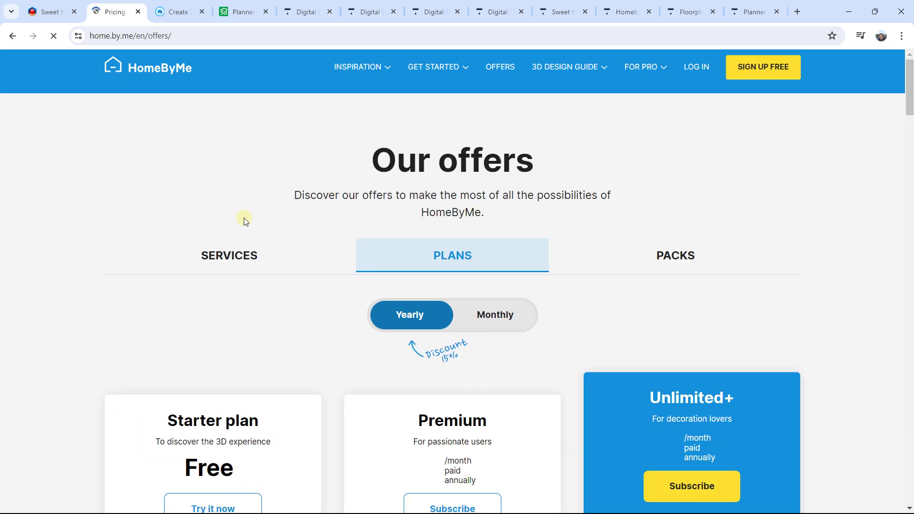
scroll(242, 218, down, 2)
scroll(243, 219, down, 2)
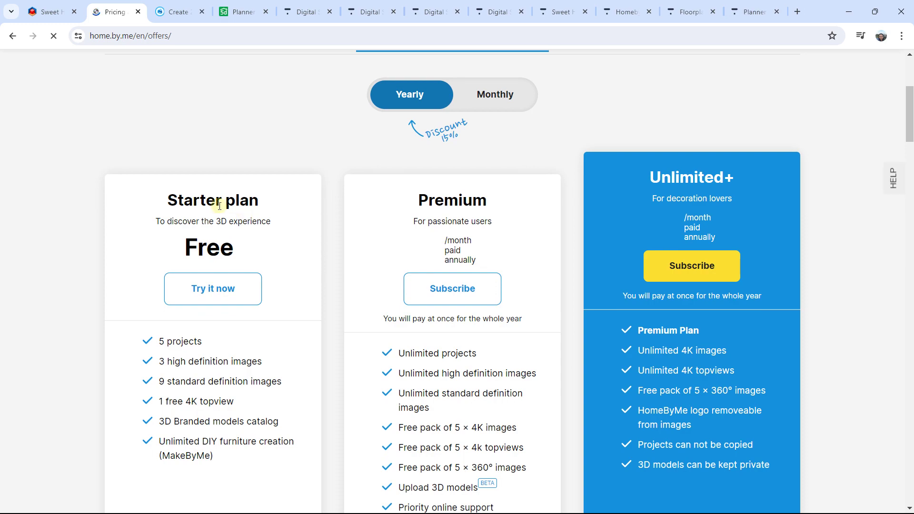
scroll(219, 206, down, 1)
scroll(210, 200, down, 1)
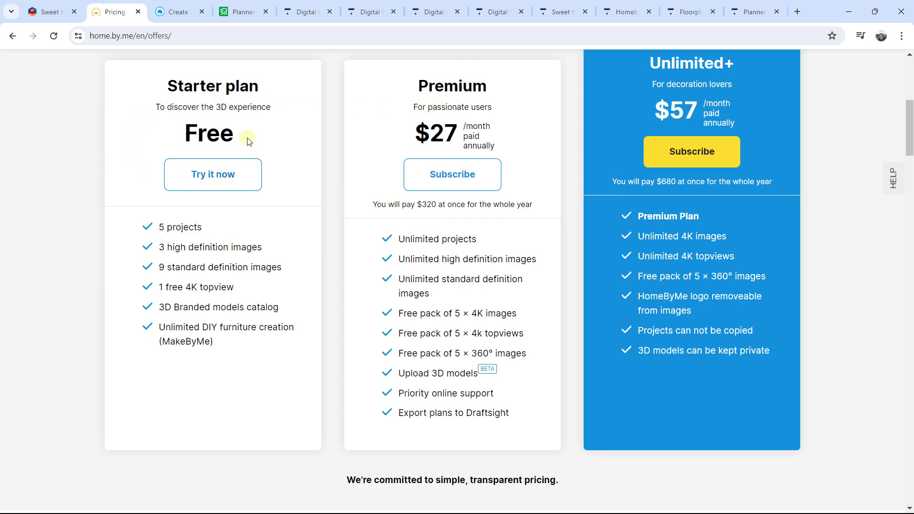
scroll(327, 168, down, 8)
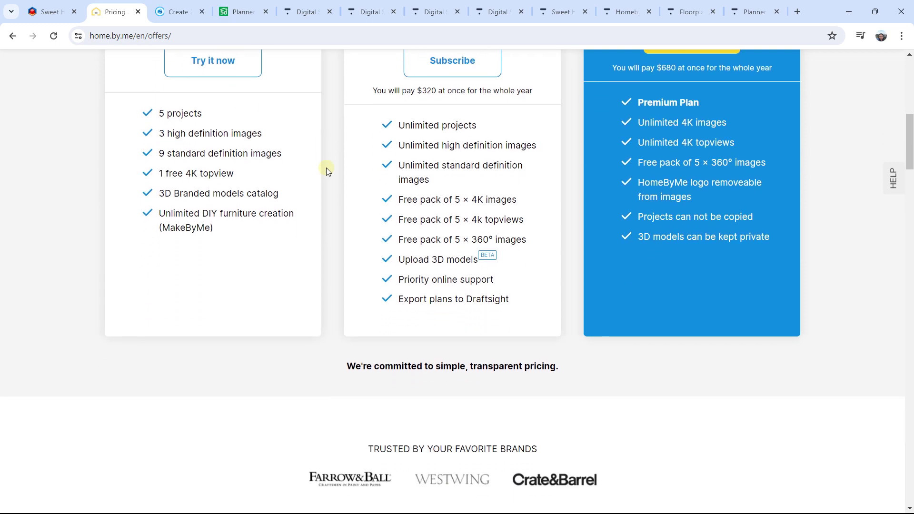
scroll(327, 168, down, 4)
scroll(332, 168, up, 1)
scroll(489, 194, down, 6)
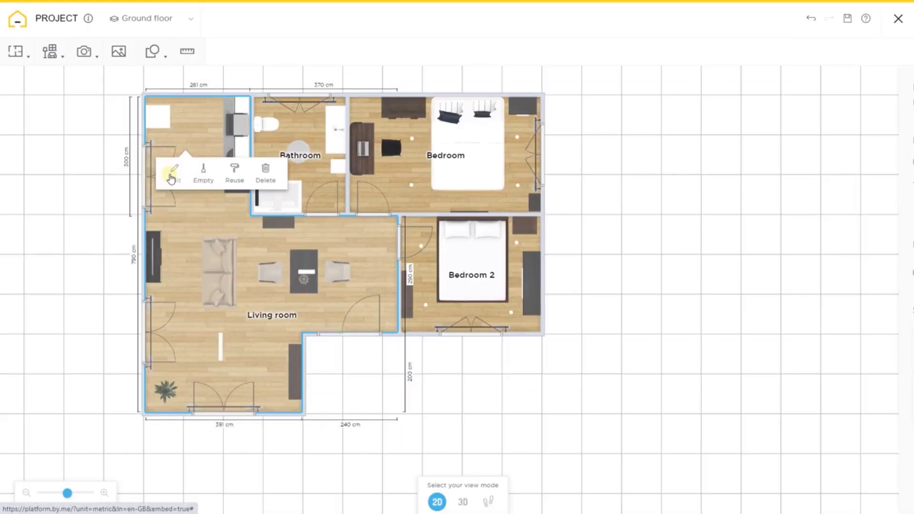
In the HomeByMe planner, edit the living room and give its ceiling the first white matt paint
click(174, 170)
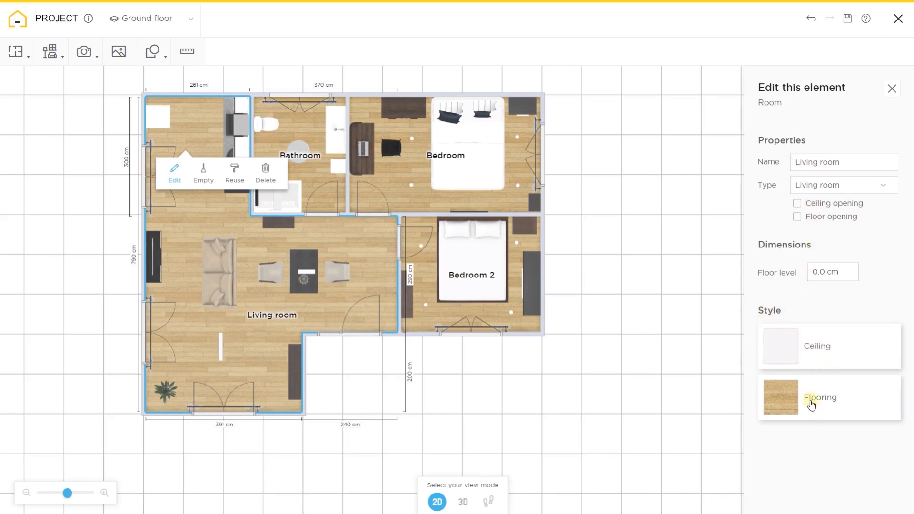
click(810, 344)
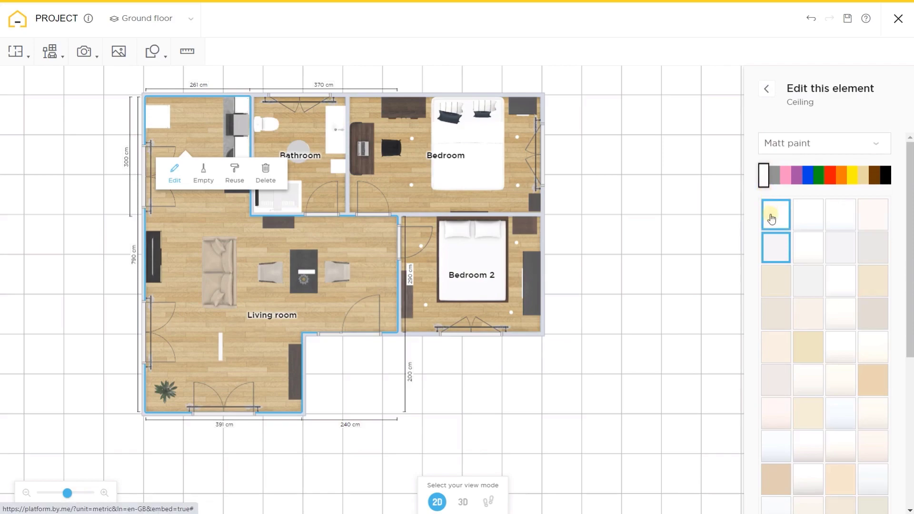
click(772, 219)
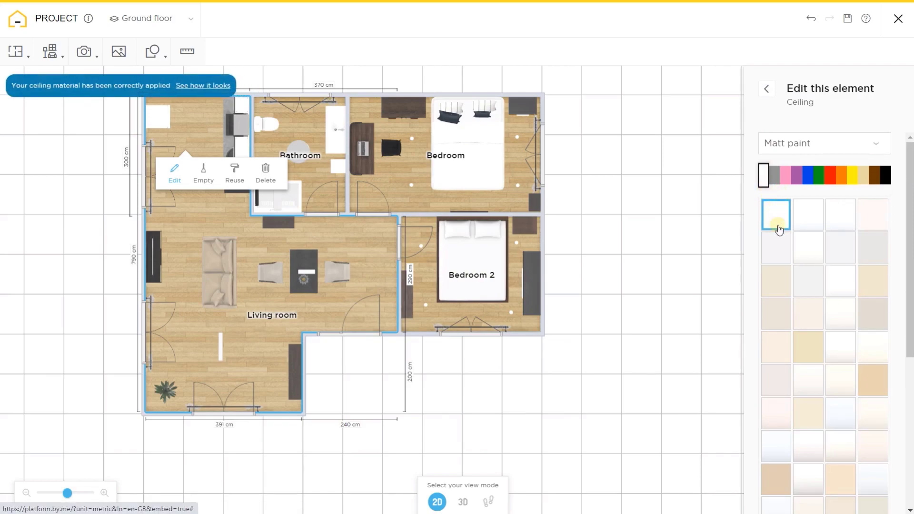
click(765, 91)
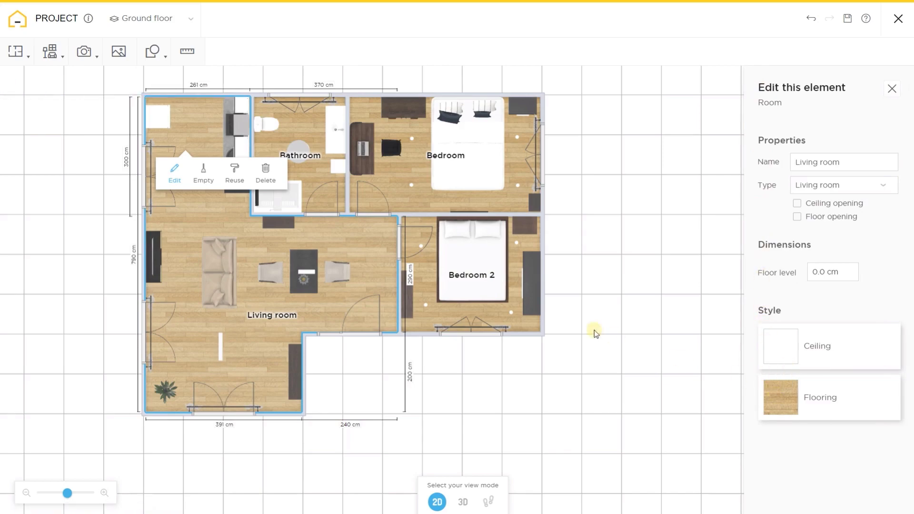
Change the living room flooring to a wall and floor tile, trying a white Porcelanosa tile before applying the white Iris Ceramica one
click(785, 398)
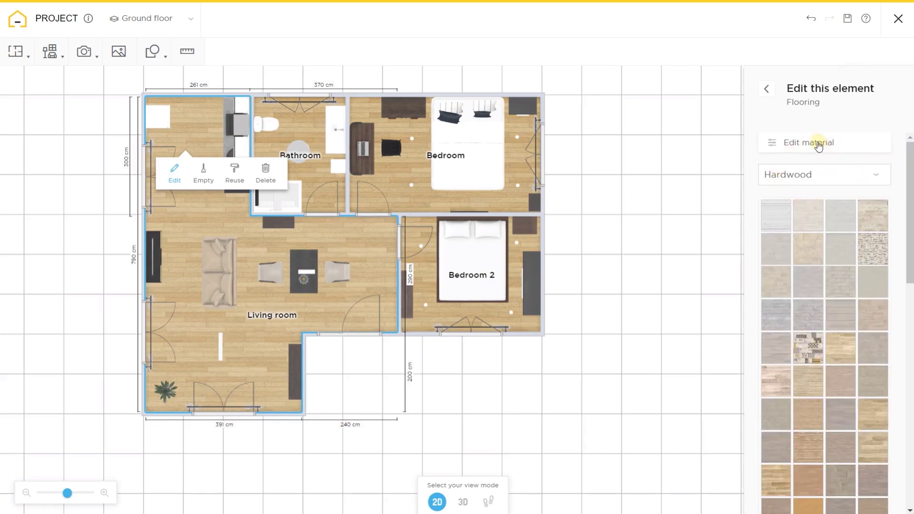
click(797, 179)
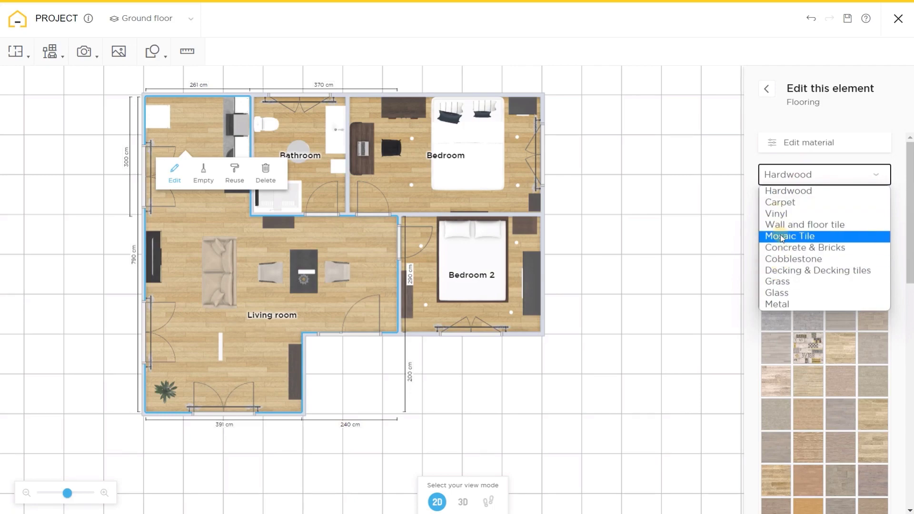
click(811, 227)
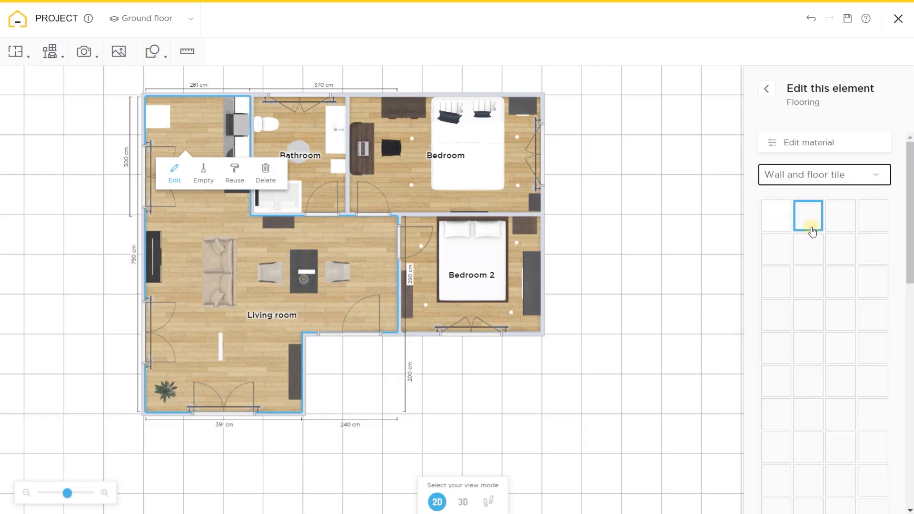
click(784, 217)
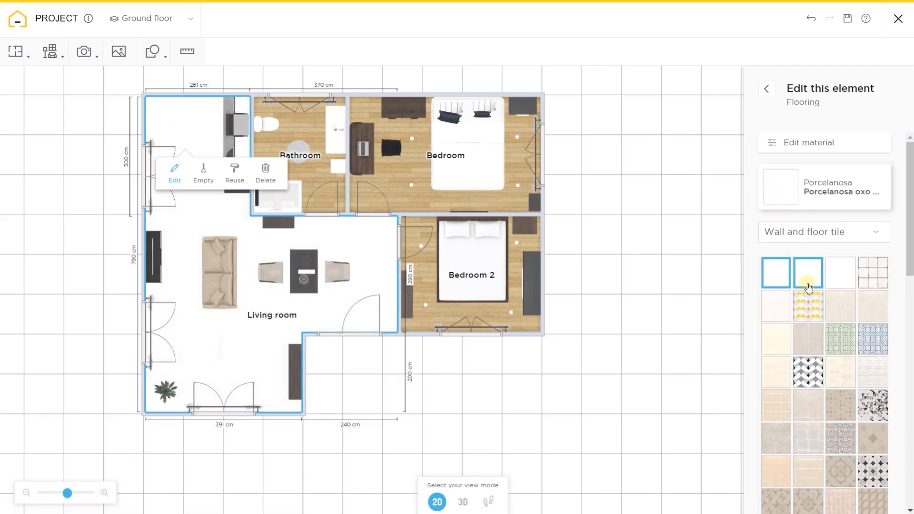
scroll(210, 226, up, 3)
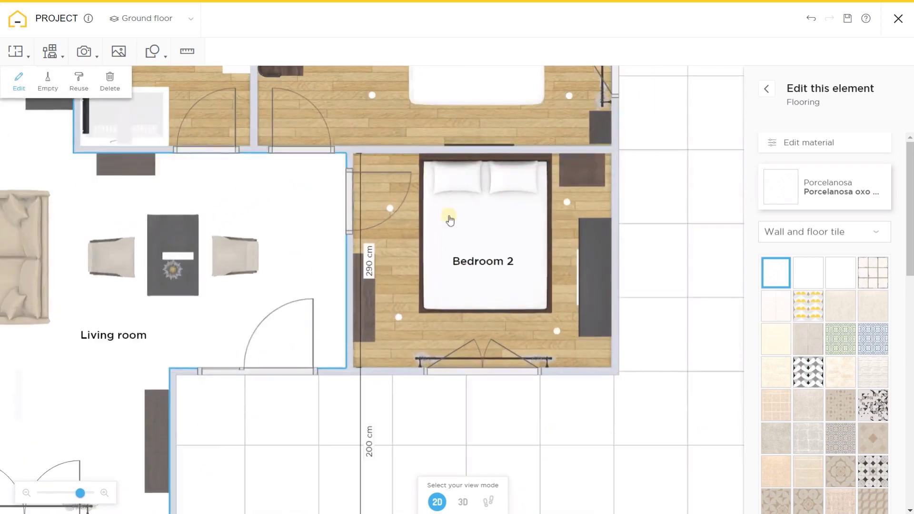
click(838, 274)
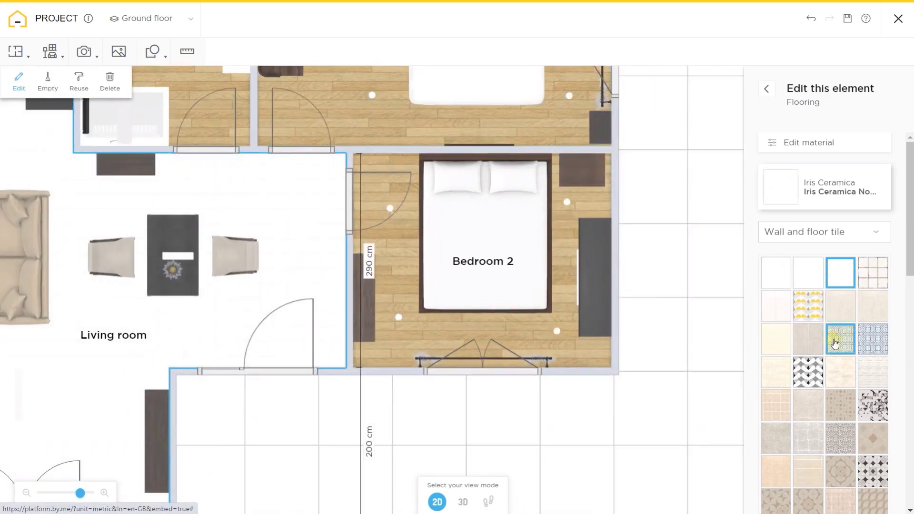
Change the living room flooring to the Caro Centre Light Ivory wall and floor tile and finish editing the floor
click(777, 308)
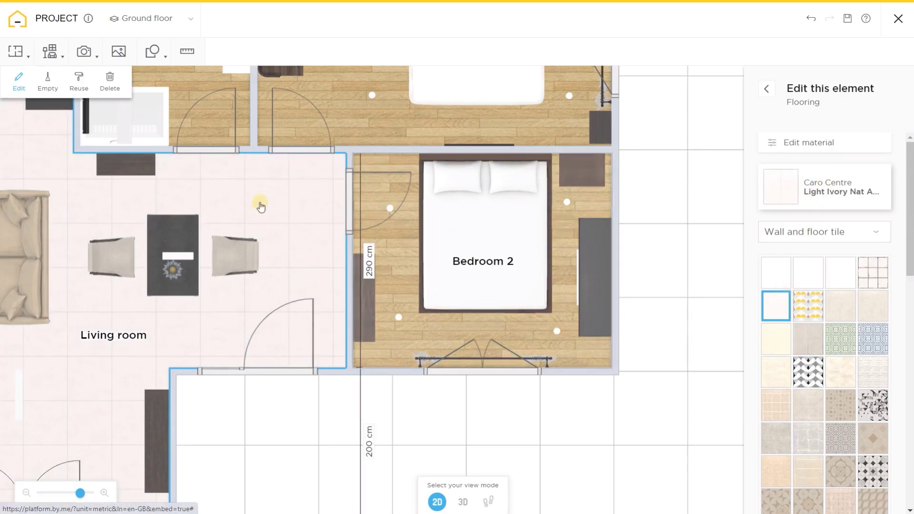
scroll(355, 222, down, 5)
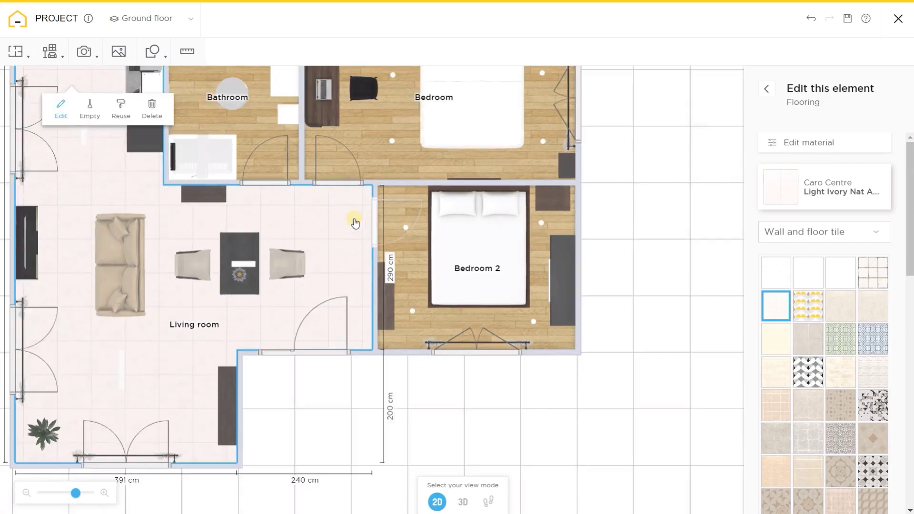
click(654, 218)
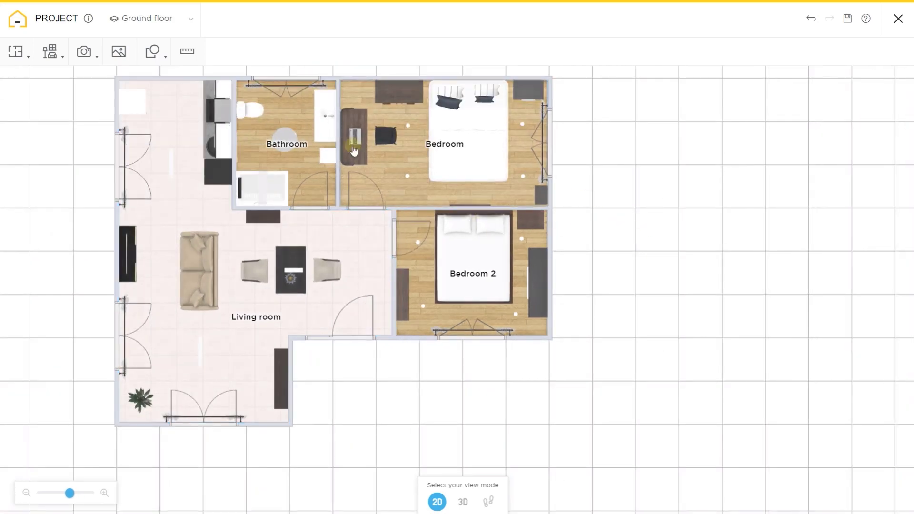
drag(649, 193, 683, 242)
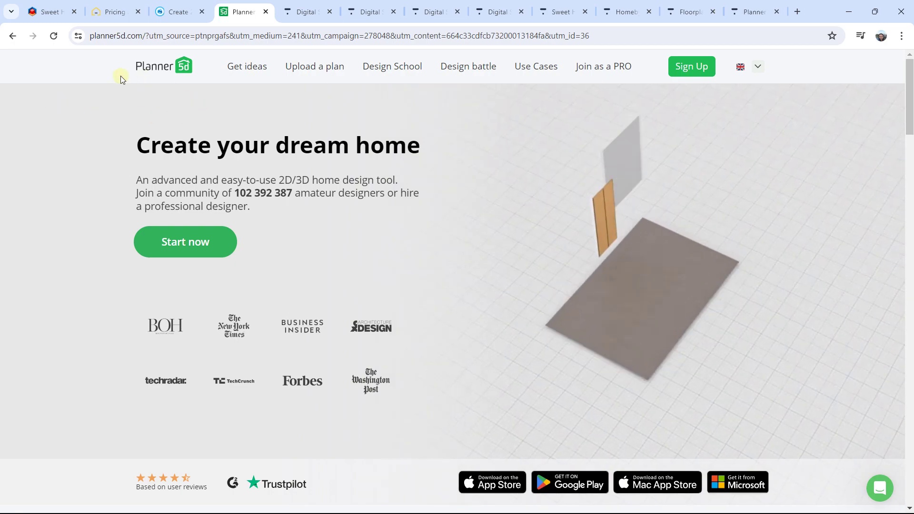
Examine the Planner 5D homepage, including its supported platforms, amateur design features and footer listings
scroll(215, 202, down, 10)
scroll(215, 202, down, 20)
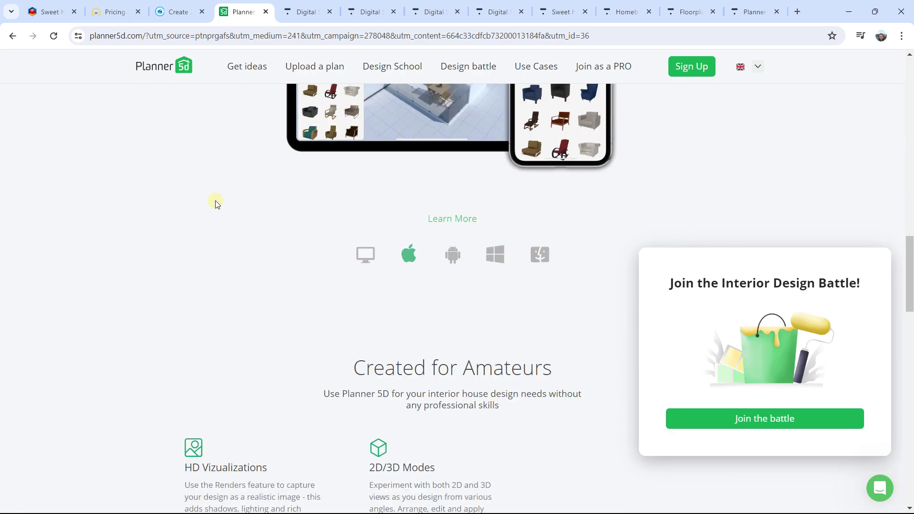
scroll(453, 229, down, 5)
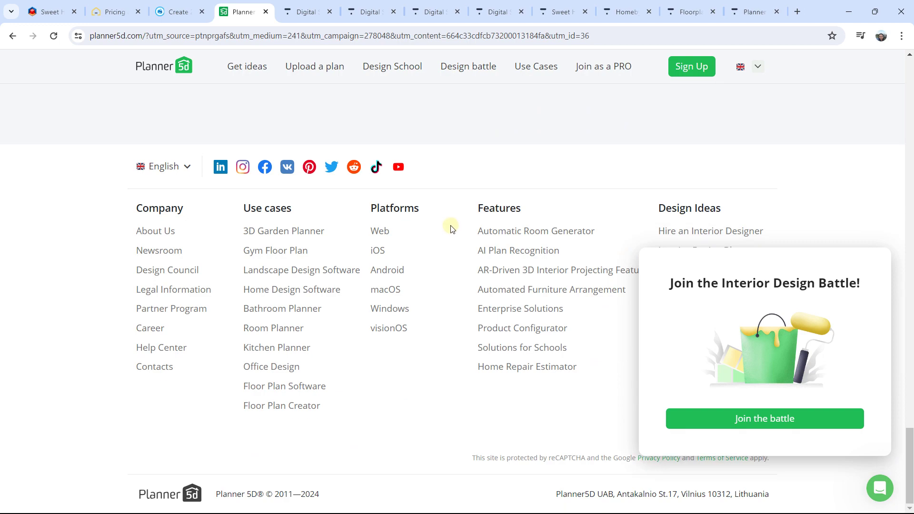
scroll(450, 227, up, 20)
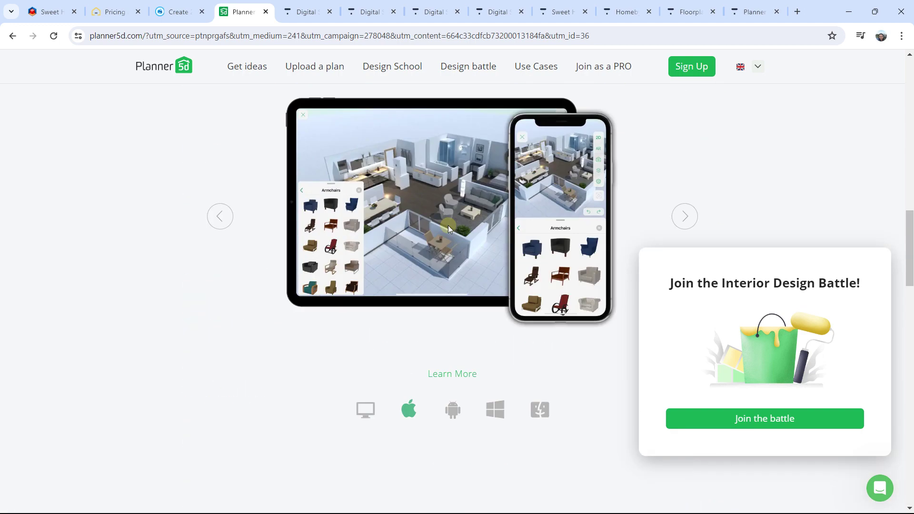
scroll(448, 229, up, 10)
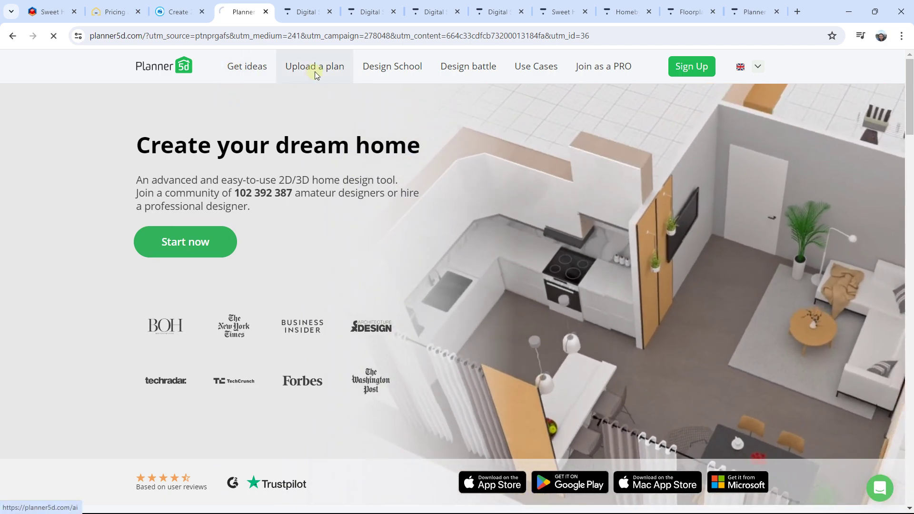
Review how Planner 5D converts an uploaded floor plan into 3D, and accept the terms in the Get ideas gallery
click(315, 72)
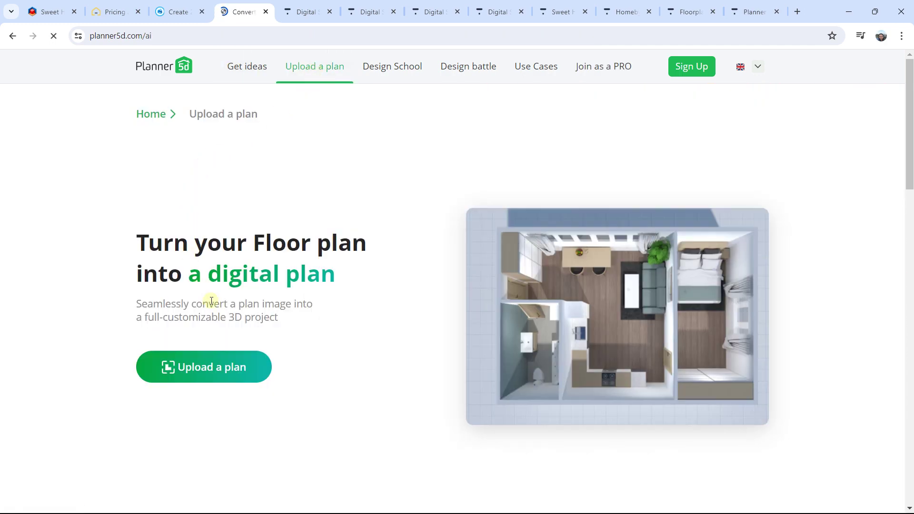
scroll(326, 269, down, 10)
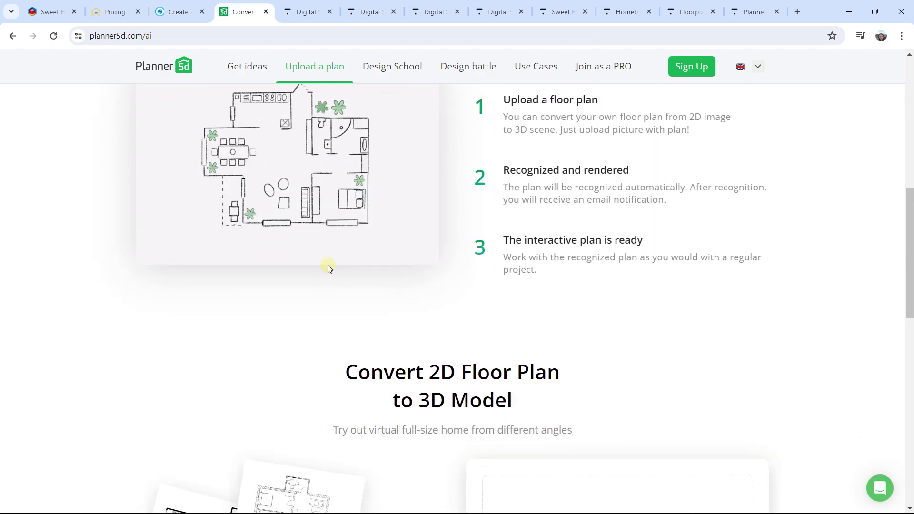
scroll(328, 266, up, 10)
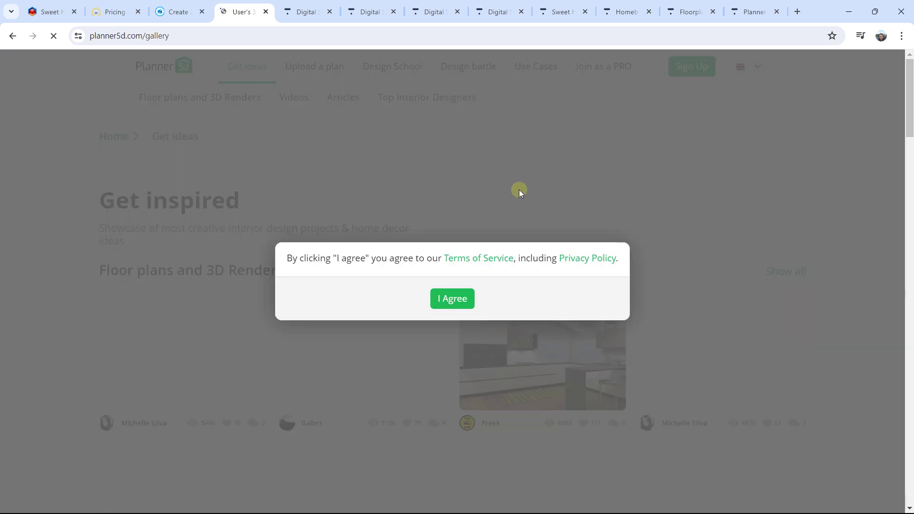
click(470, 296)
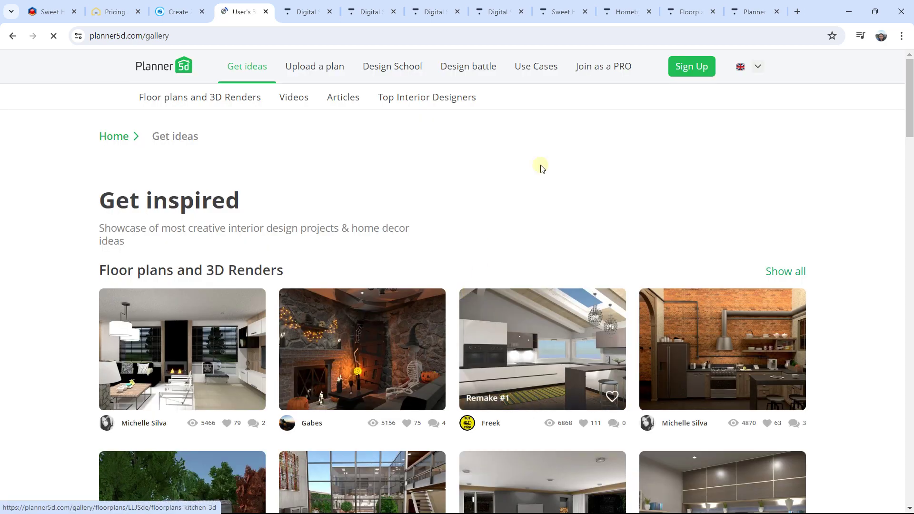
Open the Planner 5D offer for professionals and examine its AI design generator, 4K renders, branded profile, 360° walkthrough and 3D floor planner
click(604, 69)
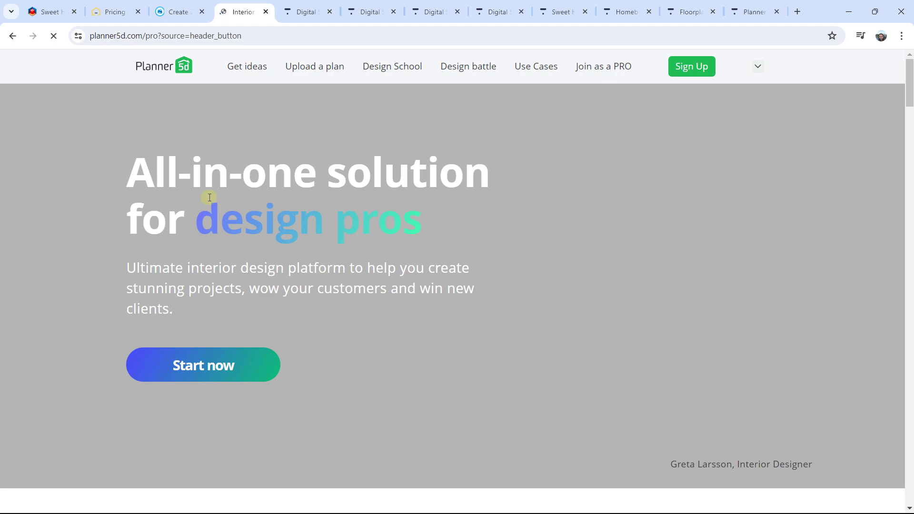
scroll(370, 199, down, 10)
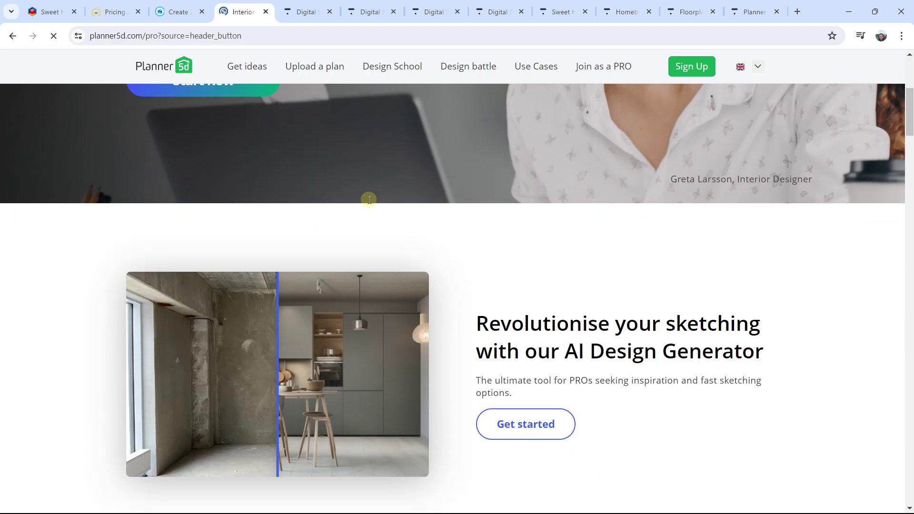
scroll(369, 202, down, 4)
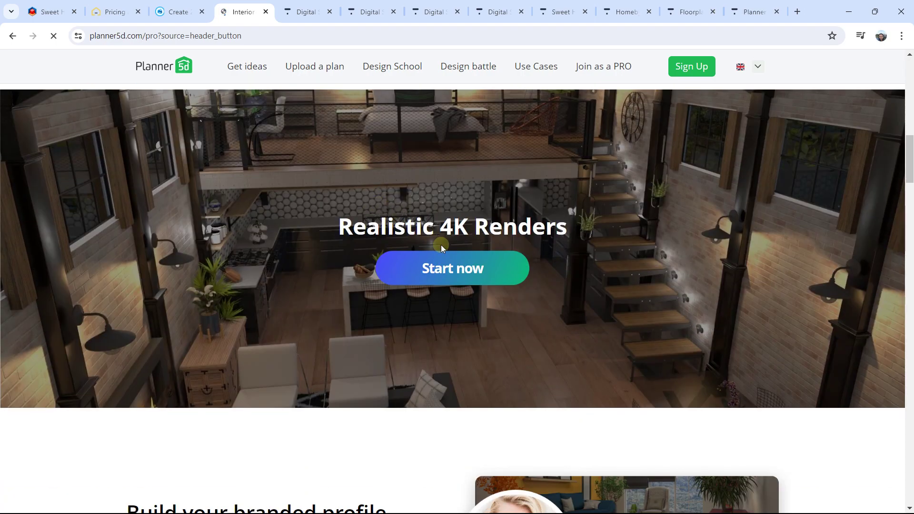
scroll(441, 245, up, 5)
scroll(441, 245, down, 13)
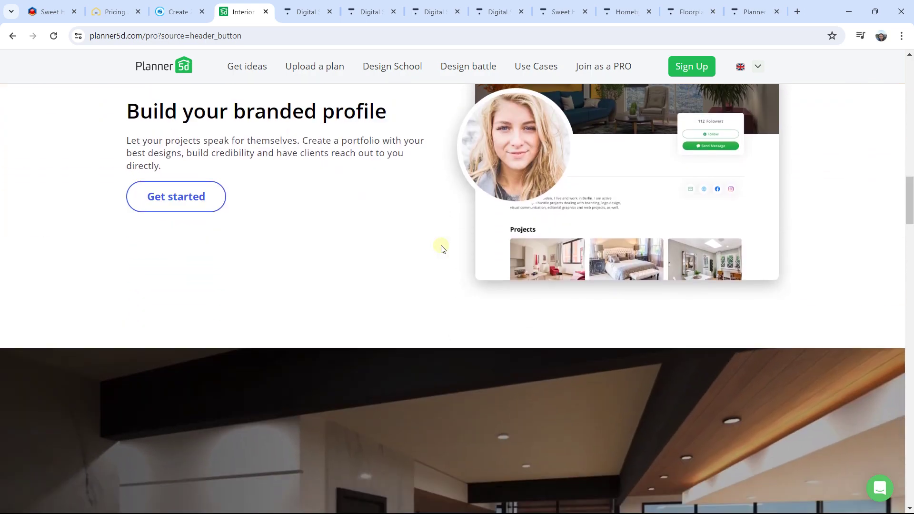
scroll(441, 246, down, 10)
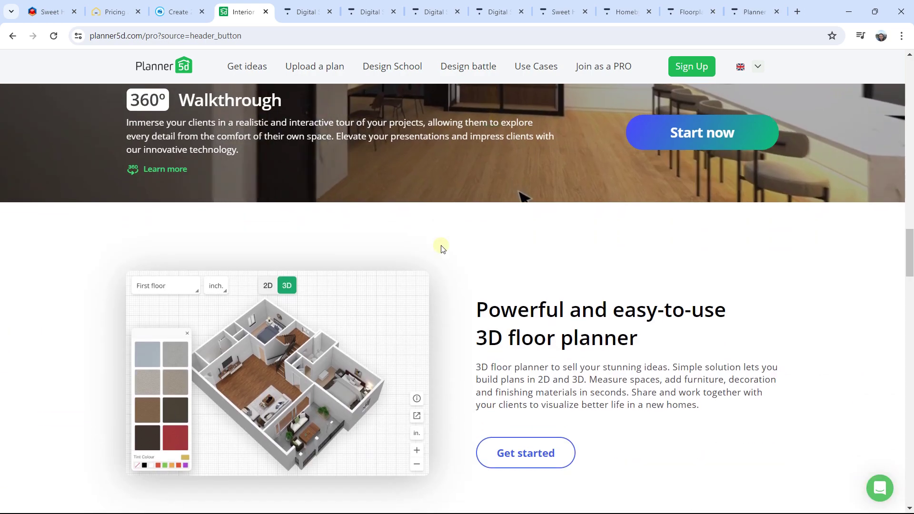
scroll(442, 247, down, 2)
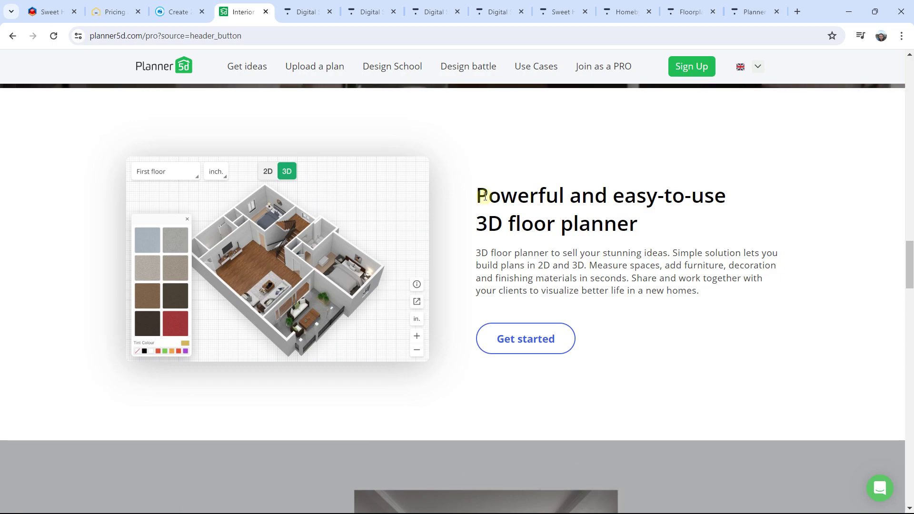
scroll(486, 201, up, 5)
scroll(485, 201, up, 20)
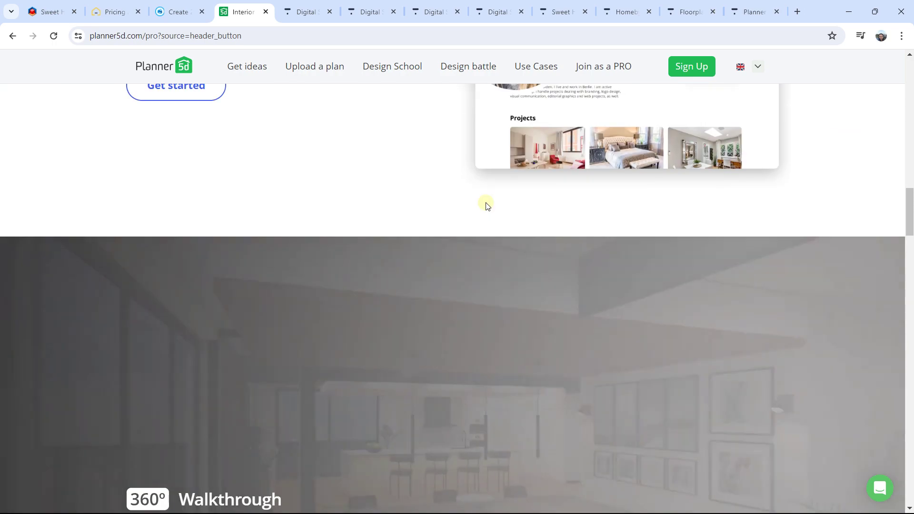
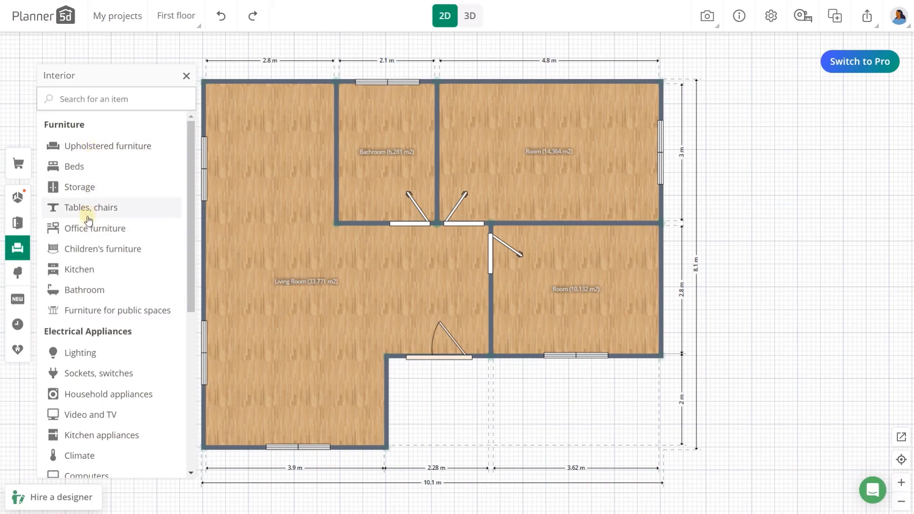
In the Planner 5D editor, add the dark grey straight sofa from the upholstered furniture to the living room
click(107, 148)
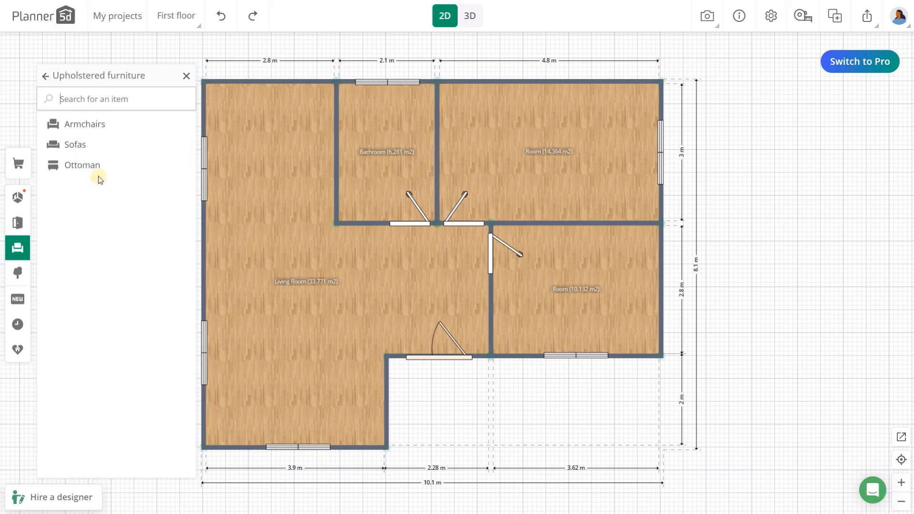
click(76, 146)
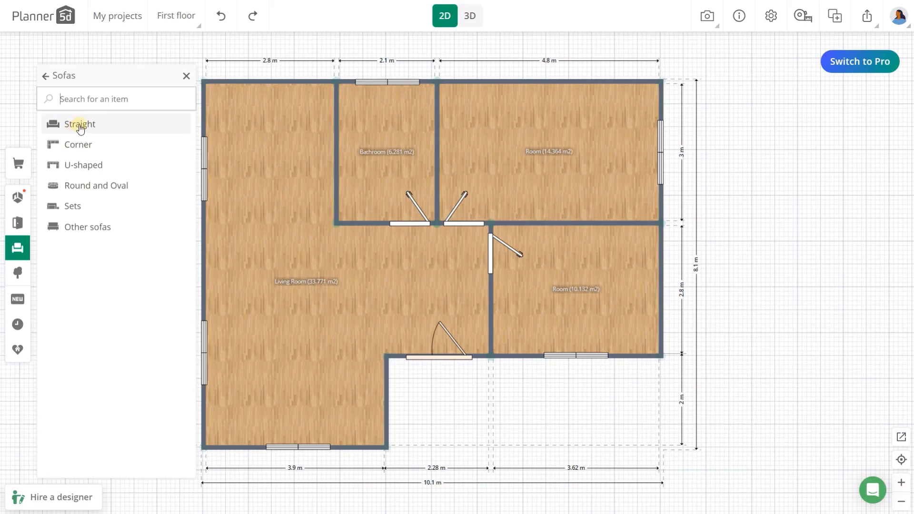
click(79, 125)
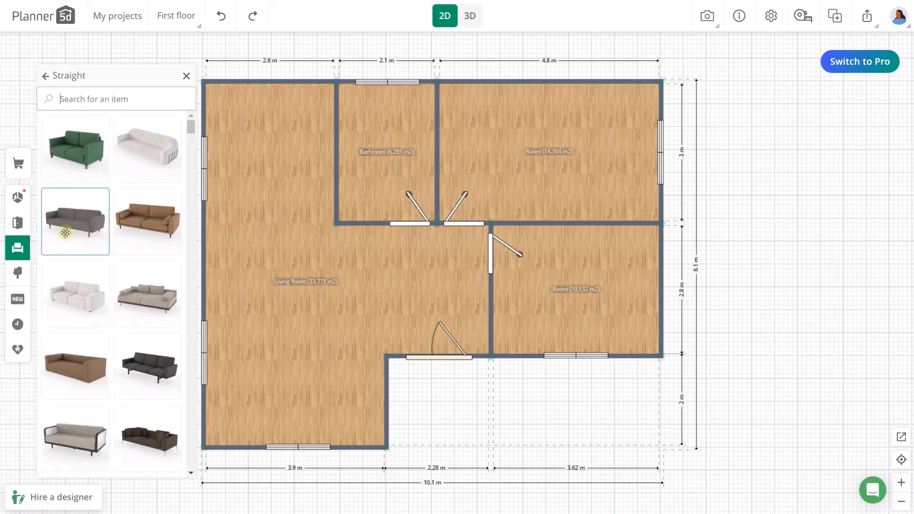
drag(59, 225, 312, 287)
Rotate the sofa to a 90° angle and position it in the middle of the living room's left part
drag(318, 323, 281, 333)
drag(321, 262, 275, 283)
click(280, 316)
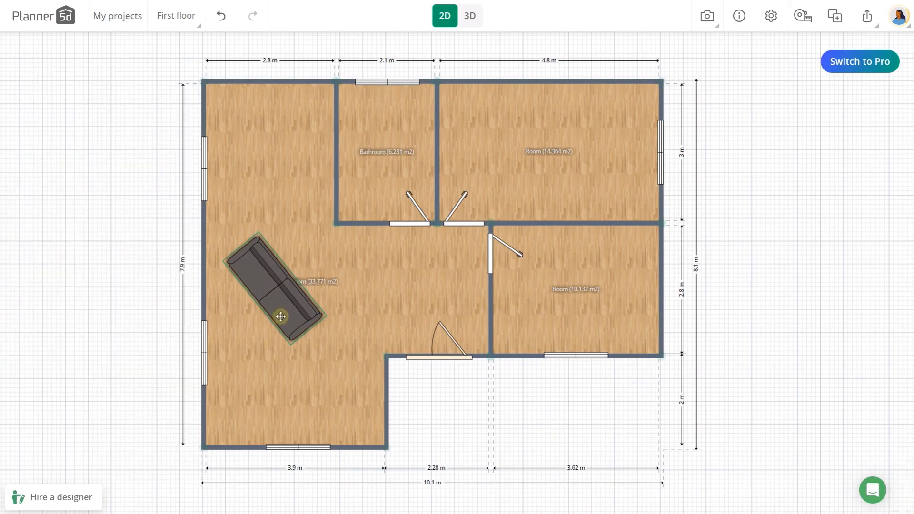
drag(276, 333, 246, 330)
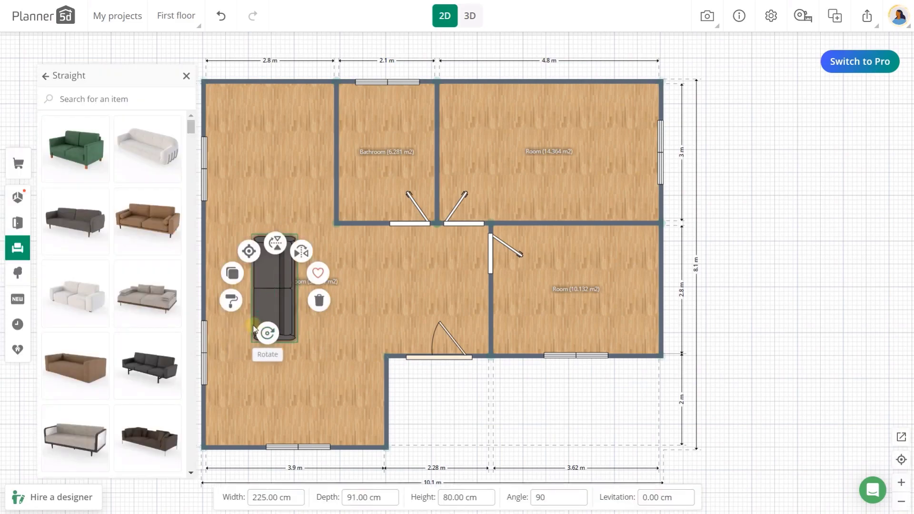
drag(271, 290, 283, 284)
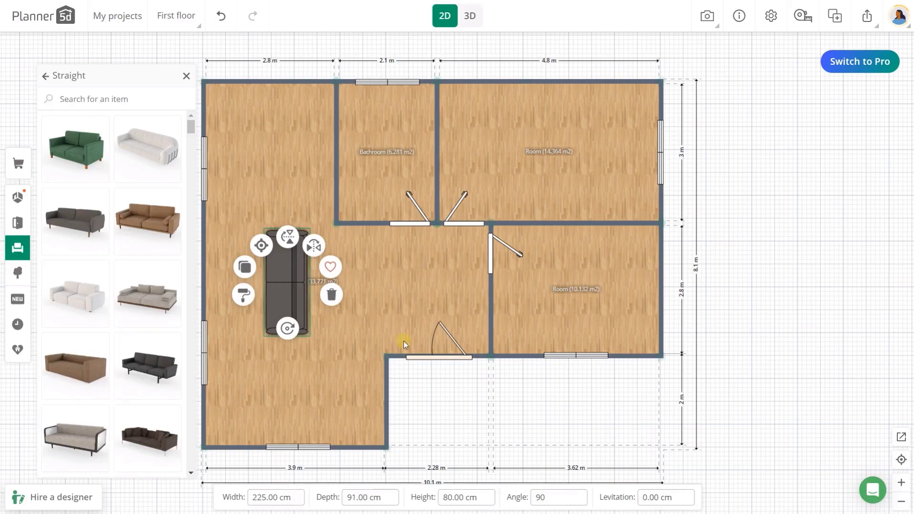
Set the sofa's width to 160 cm
click(288, 497)
key(Caps_Lock)
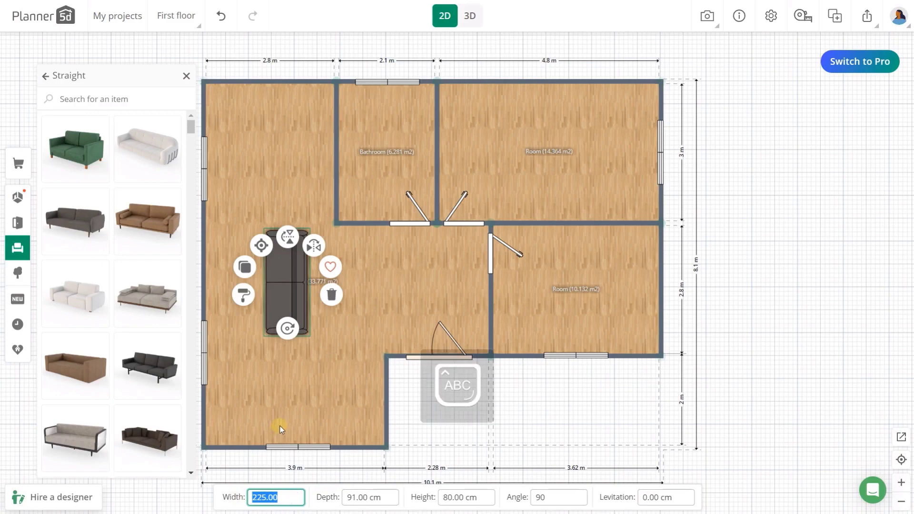
text(160)
key(Caps_Lock)
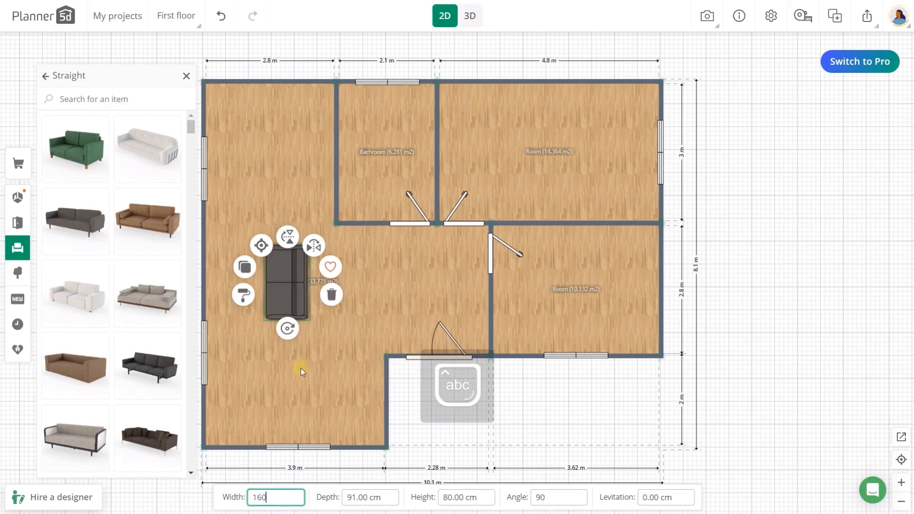
key(Return)
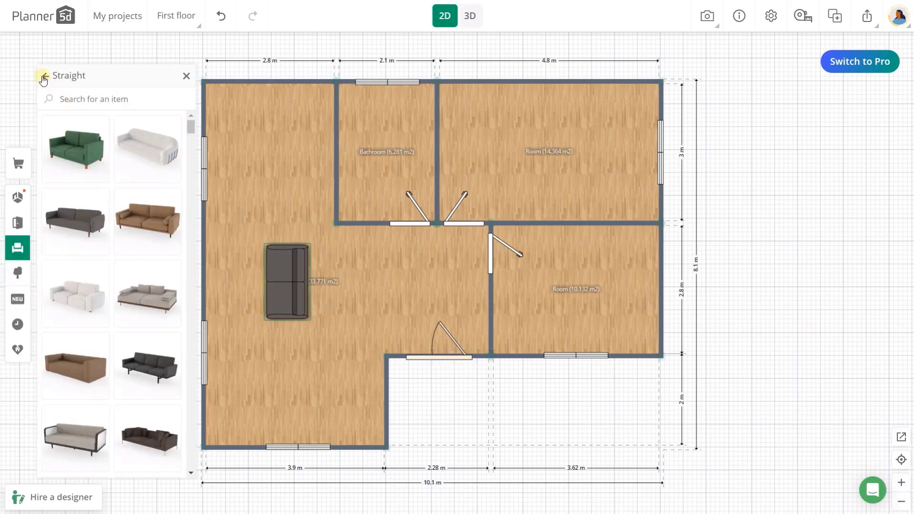
Return to the furniture categories and browse the dining tables available under tables and chairs
click(43, 77)
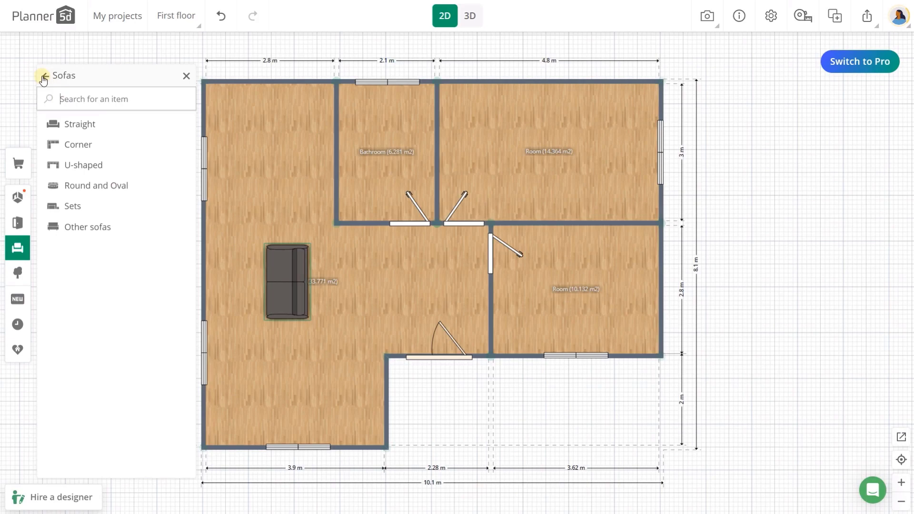
click(44, 77)
click(44, 77)
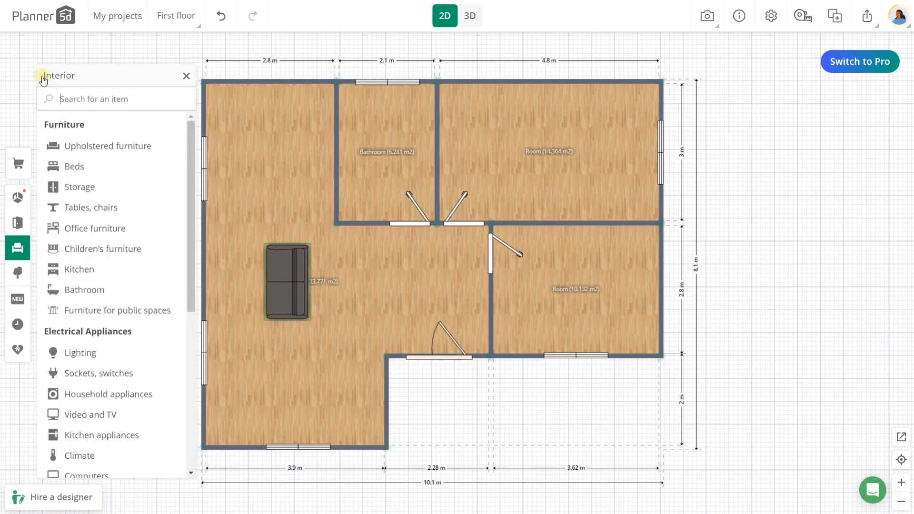
click(75, 211)
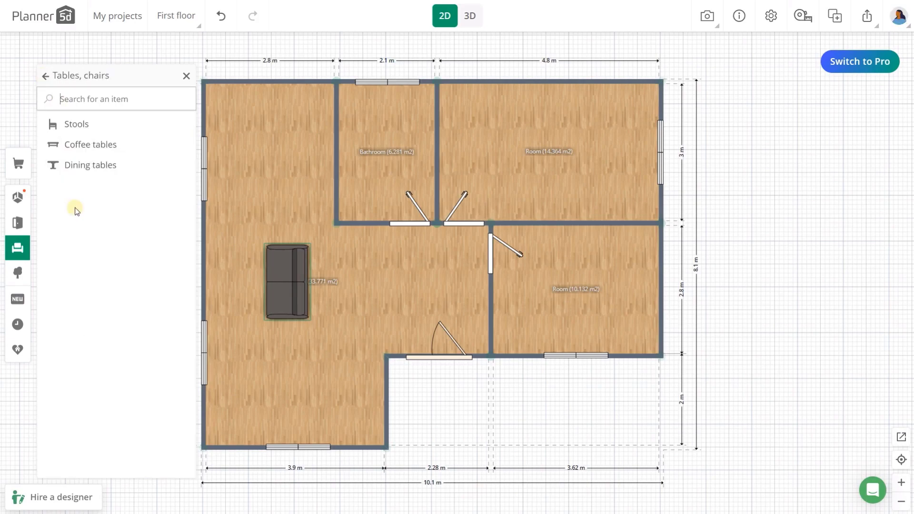
click(91, 167)
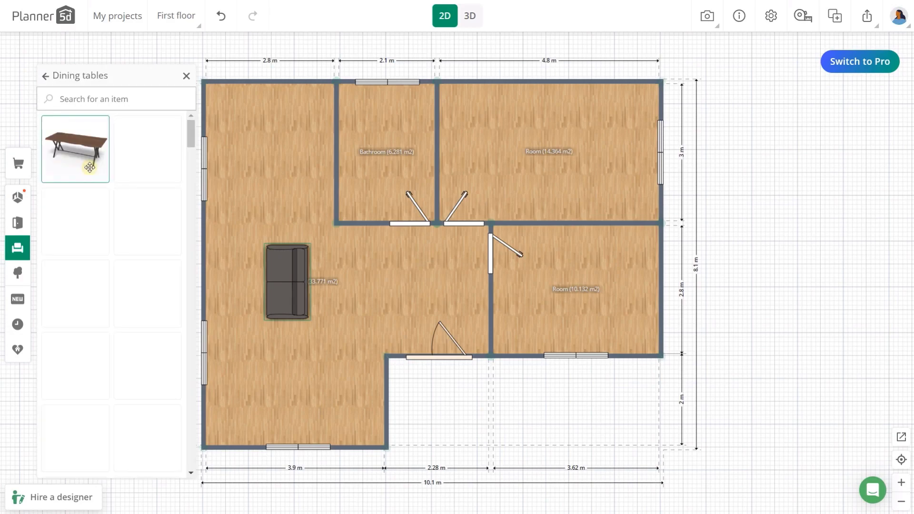
drag(727, 134, 750, 133)
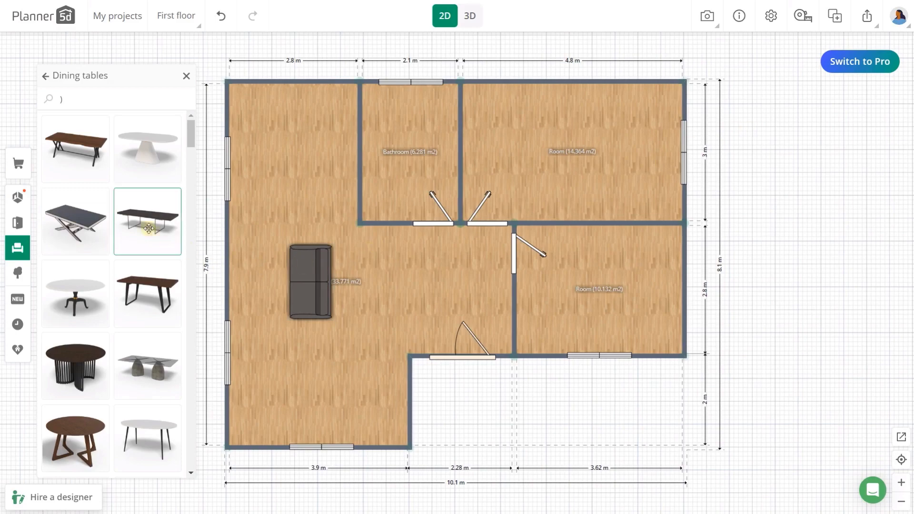
scroll(170, 241, down, 10)
scroll(128, 215, down, 5)
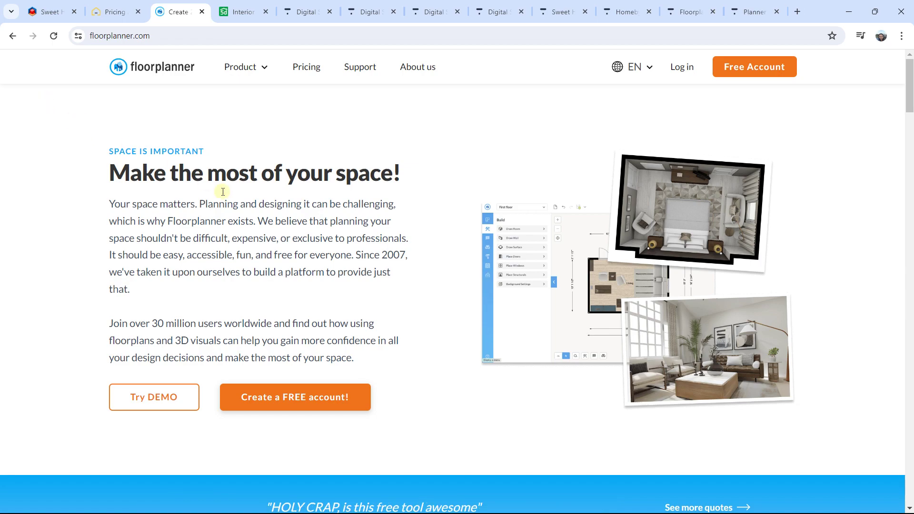
On the Floorplanner website, look through the home page's uses, 3D library, visuals and free-use sections, and return to its beginning
scroll(153, 184, down, 10)
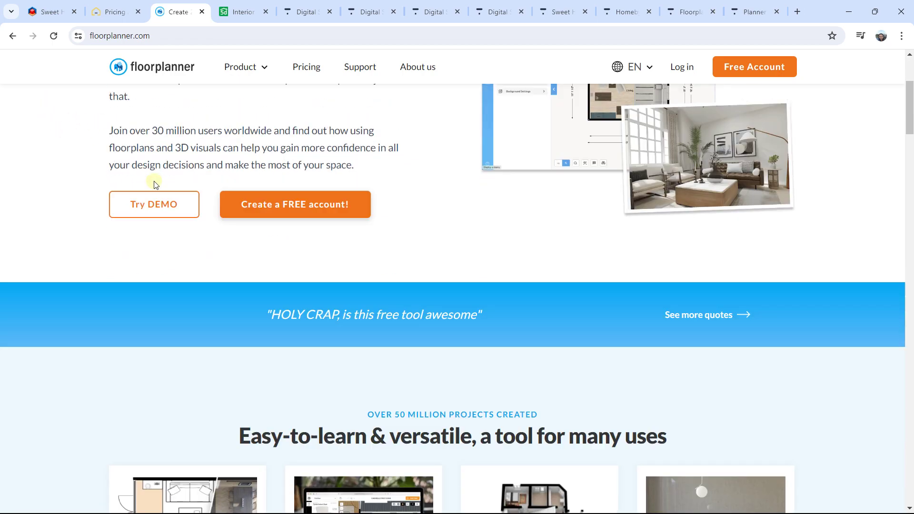
scroll(155, 185, down, 5)
scroll(154, 184, up, 8)
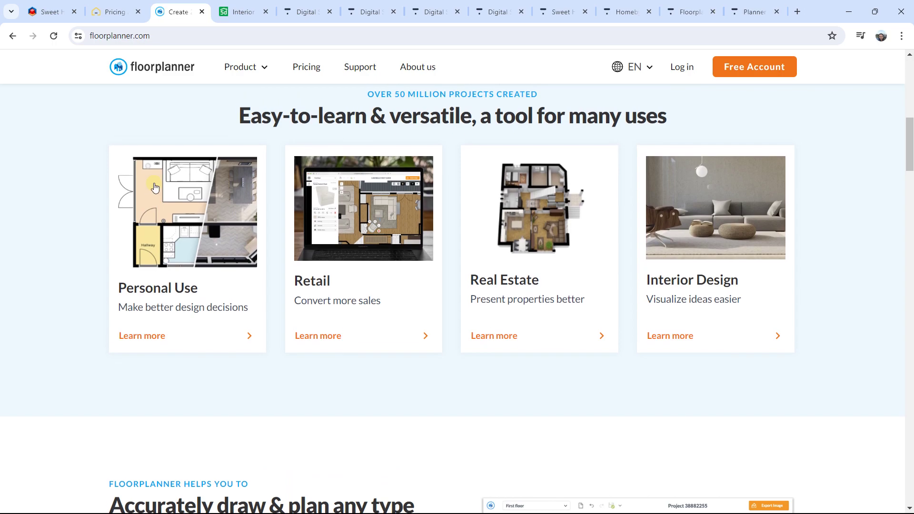
scroll(154, 185, down, 6)
scroll(155, 185, down, 19)
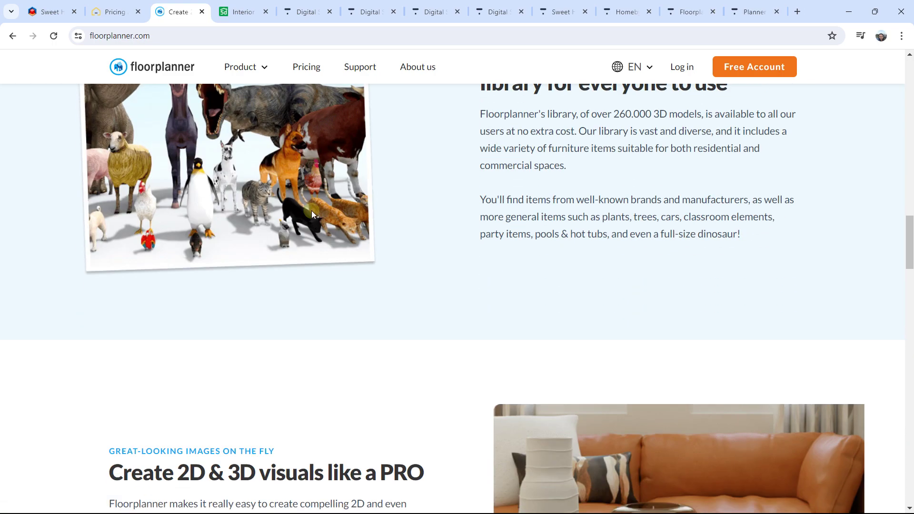
scroll(312, 210, down, 20)
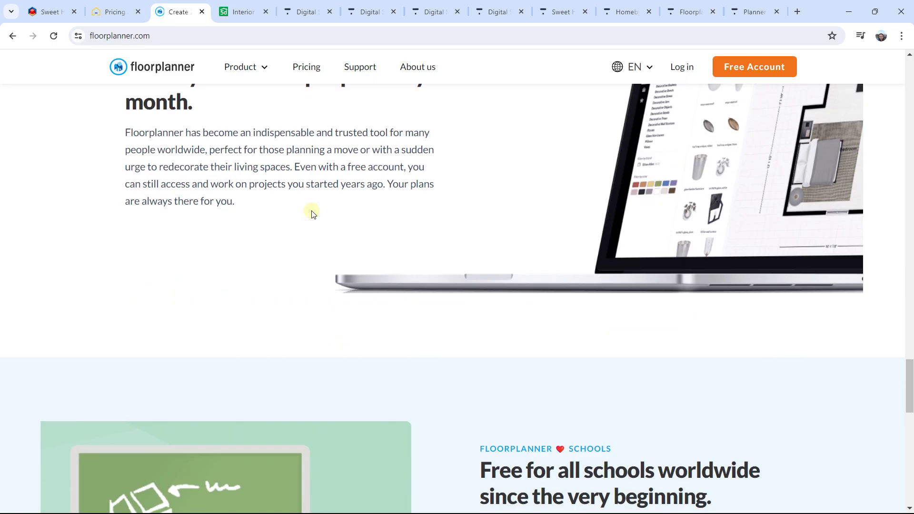
scroll(312, 211, down, 8)
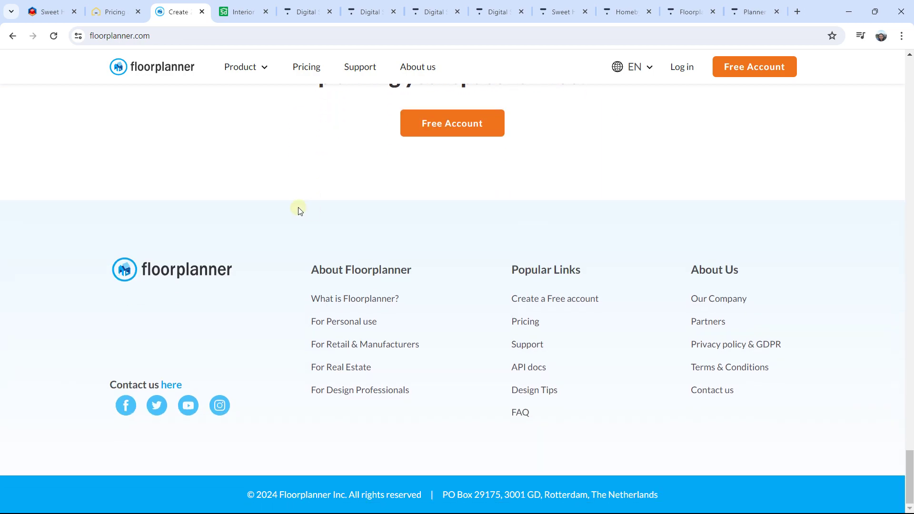
scroll(298, 210, up, 18)
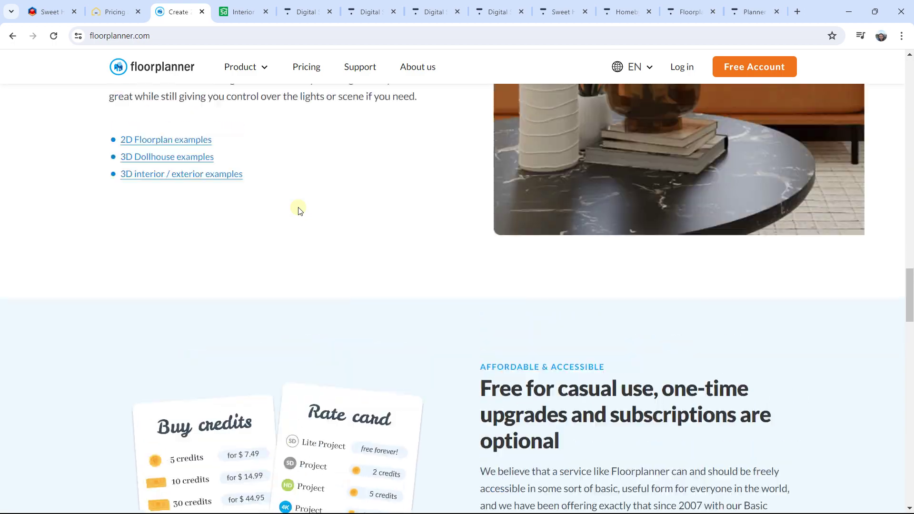
scroll(299, 210, up, 15)
scroll(300, 204, up, 12)
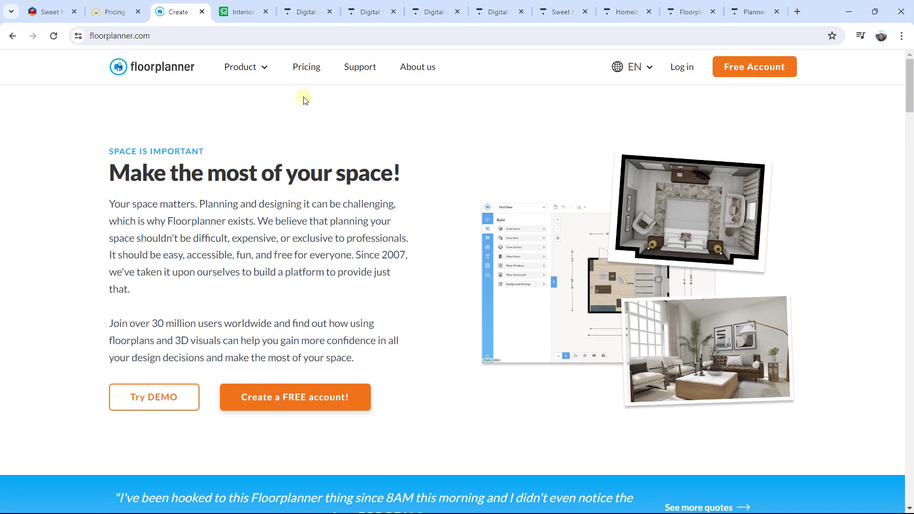
Open Floorplanner's pricing page and compare the features, credits and monthly prices of the Basic, Plus and Pro subscriptions
click(306, 80)
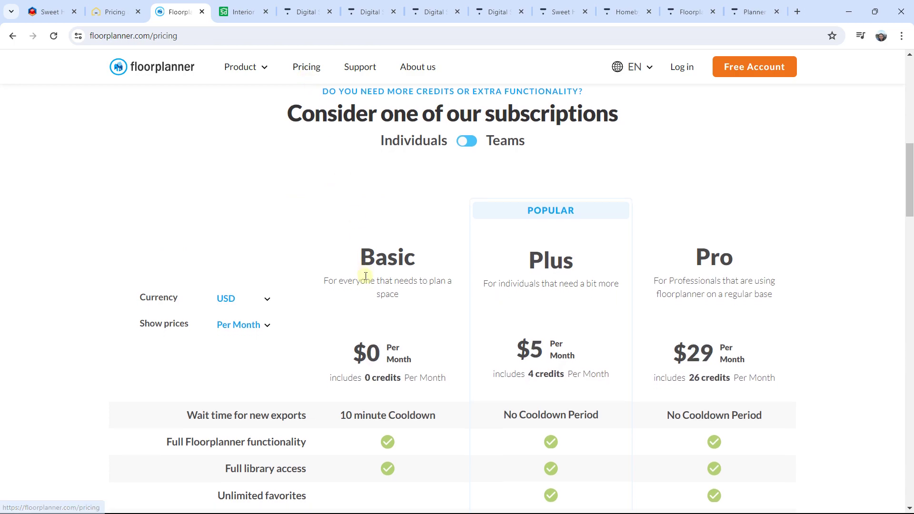
scroll(366, 277, down, 2)
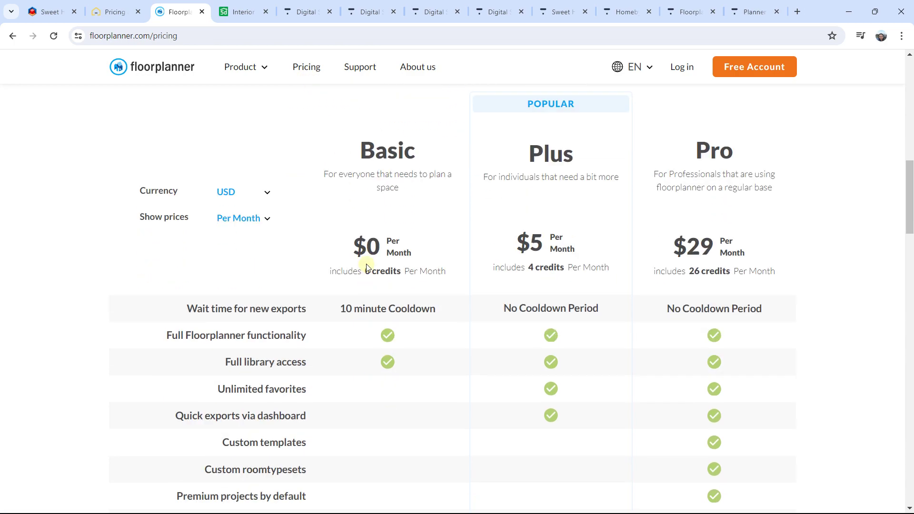
scroll(367, 268, down, 1)
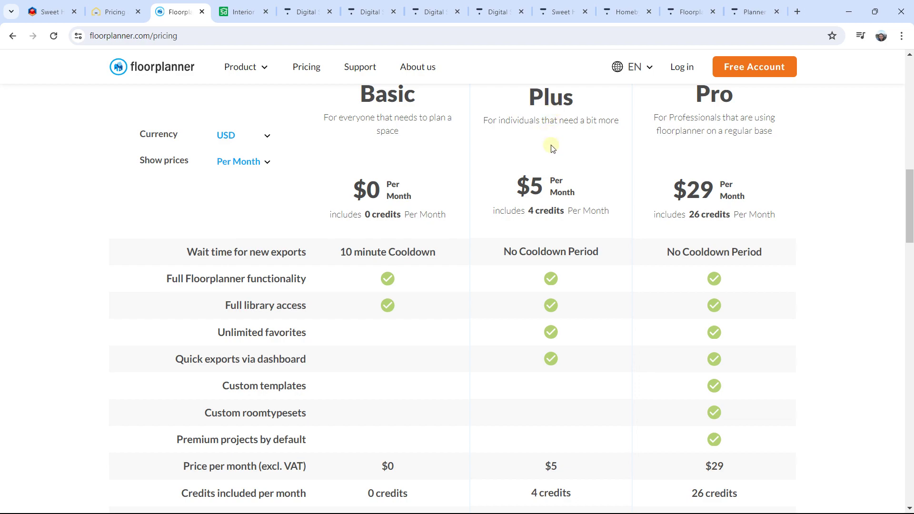
scroll(557, 176, down, 1)
scroll(558, 189, down, 1)
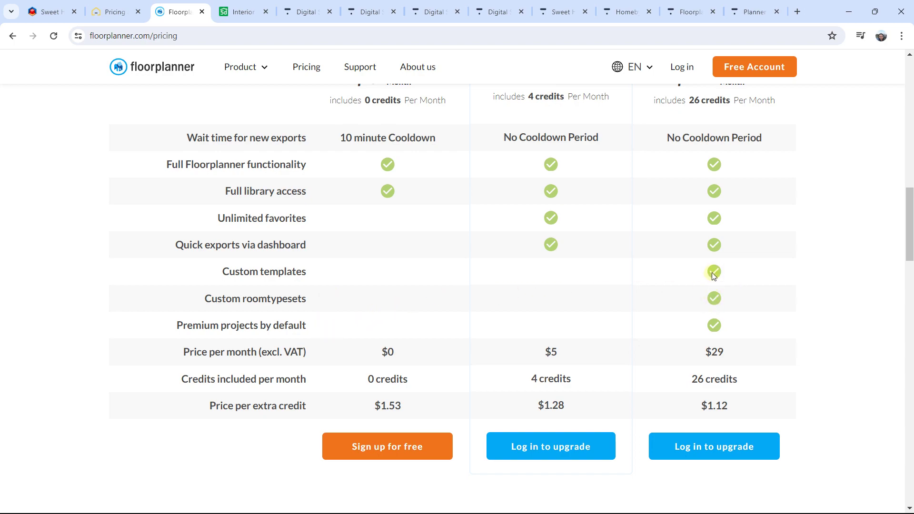
scroll(713, 273, up, 2)
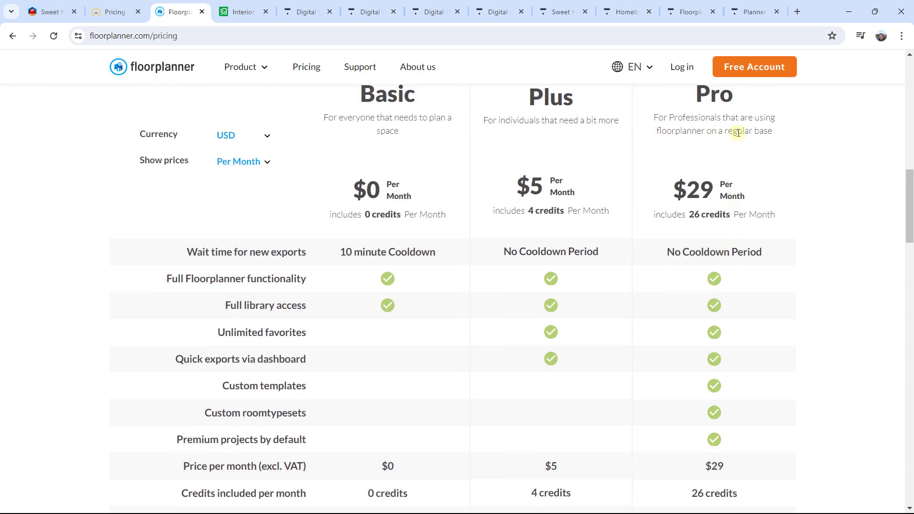
scroll(696, 232, down, 3)
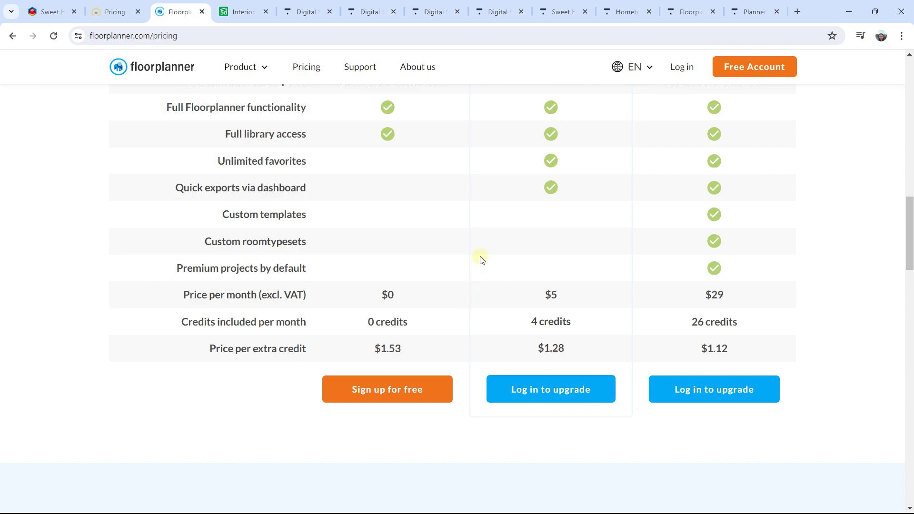
scroll(481, 260, up, 5)
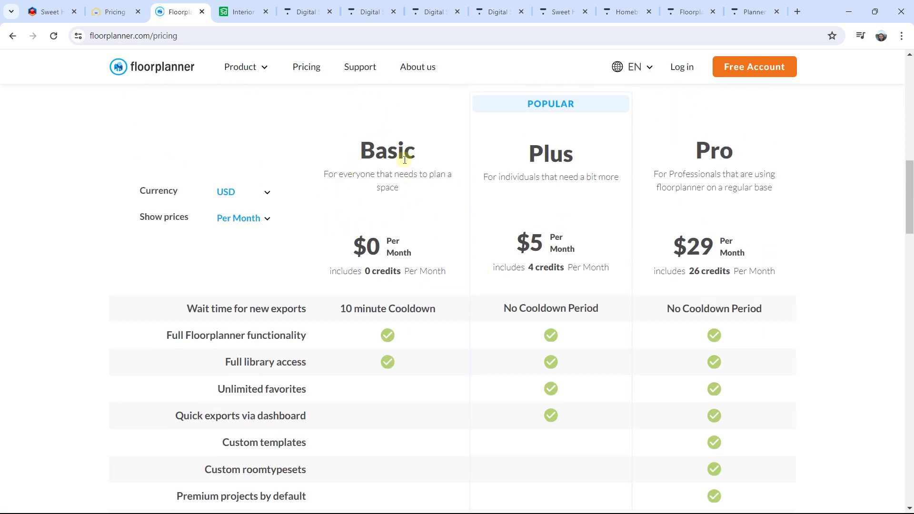
scroll(405, 160, up, 10)
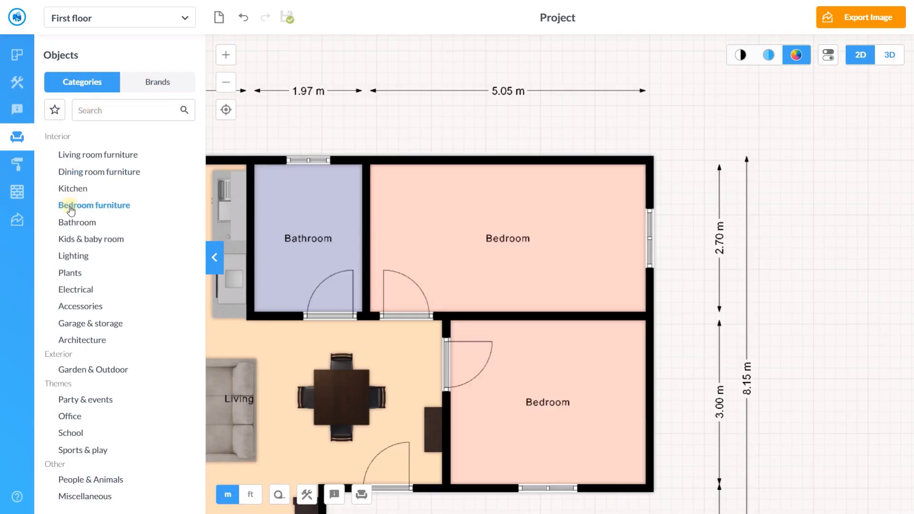
In the Floorplanner editor, filter the bedroom furniture by black and place a Gustav panel bed against the upper bedroom's top wall
click(70, 206)
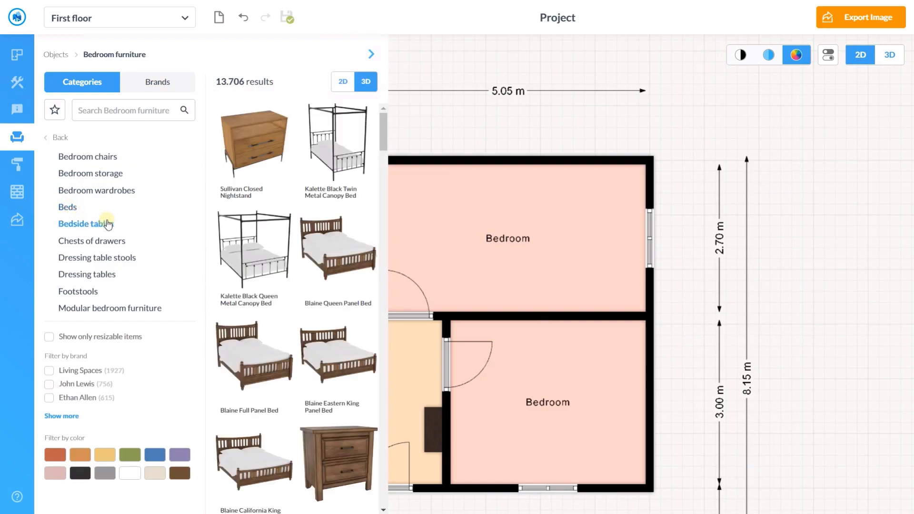
click(81, 475)
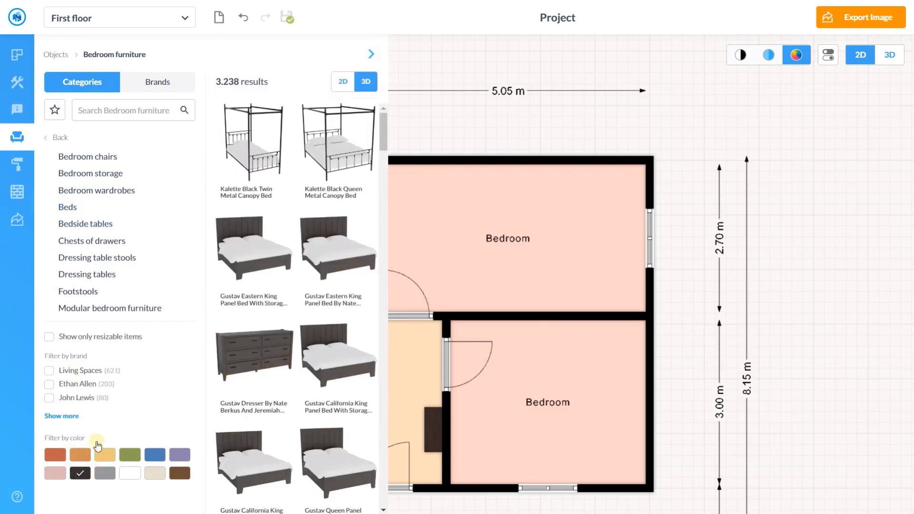
scroll(332, 292, down, 3)
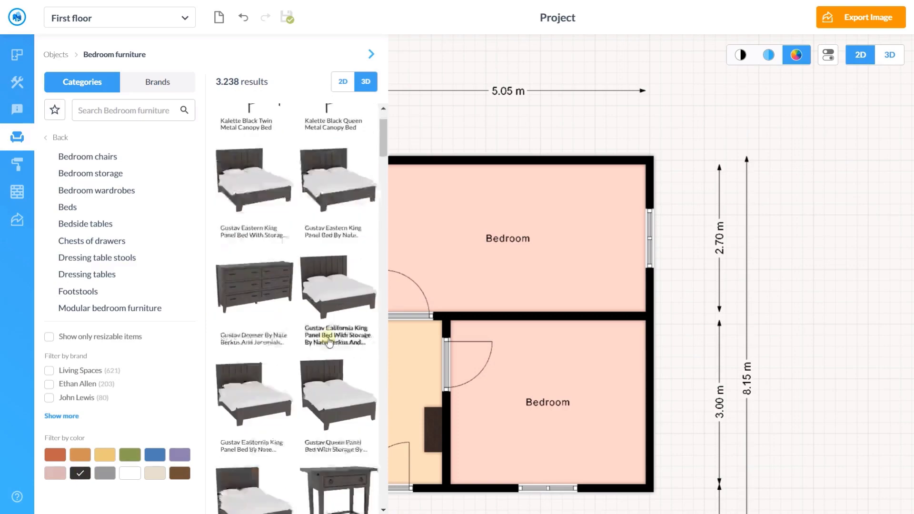
scroll(262, 286, down, 1)
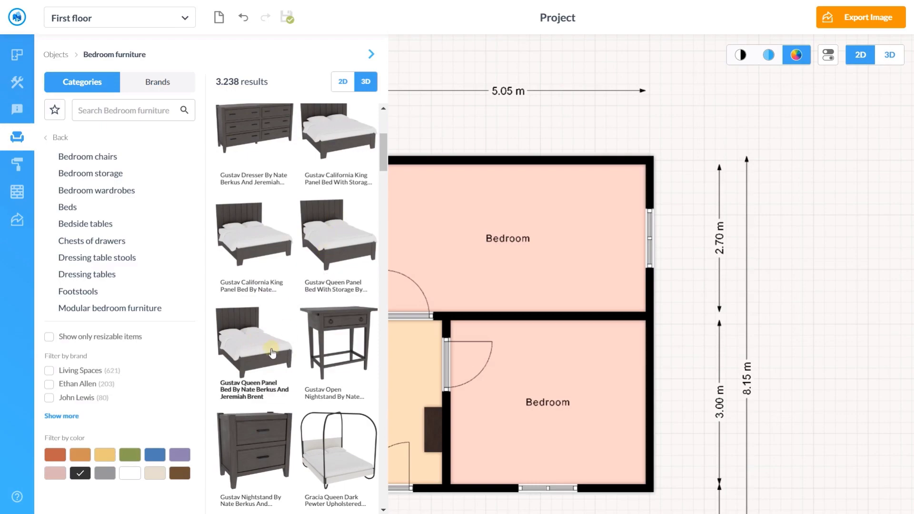
drag(286, 267, 541, 224)
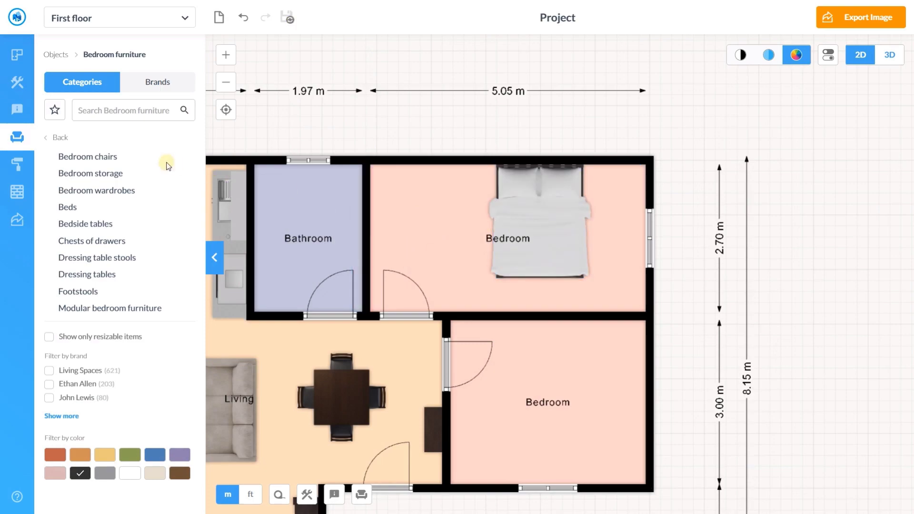
Add the Dublin Black Wardrobe - 3 Door - 4 Drawer from the bedroom wardrobes against the upper bedroom's left wall
click(98, 209)
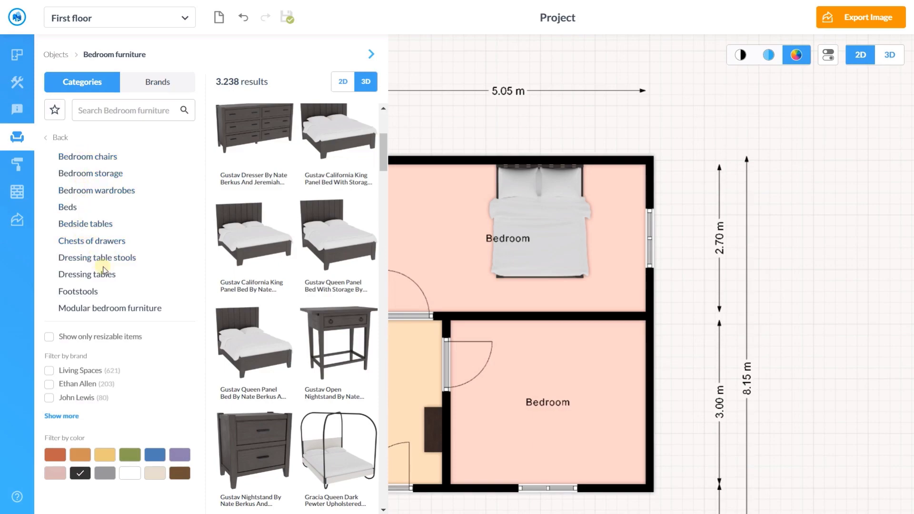
click(98, 194)
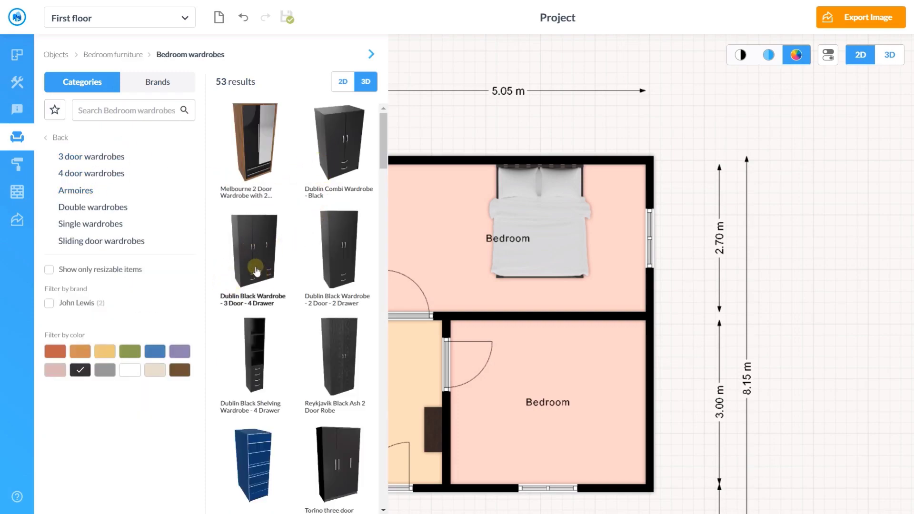
drag(255, 271, 382, 213)
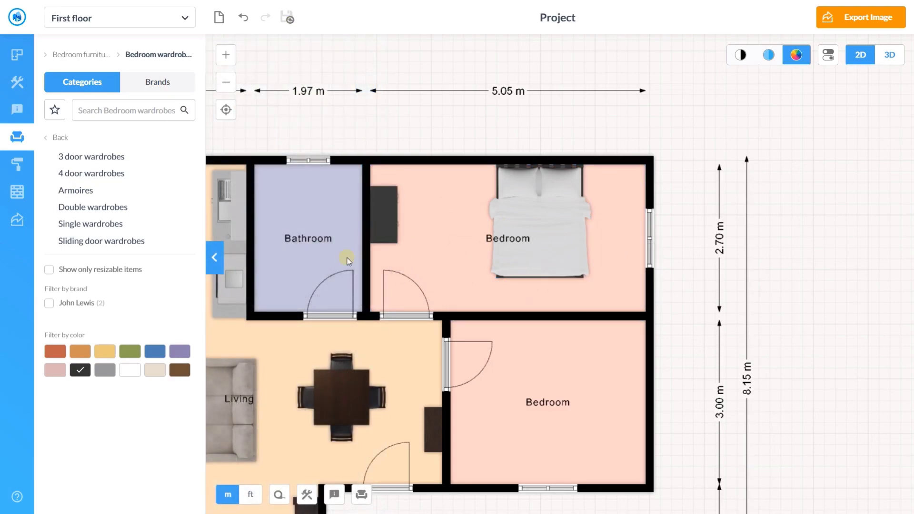
Return to the bedroom furniture category and open the bedroom storage items
mouse_move(212, 136)
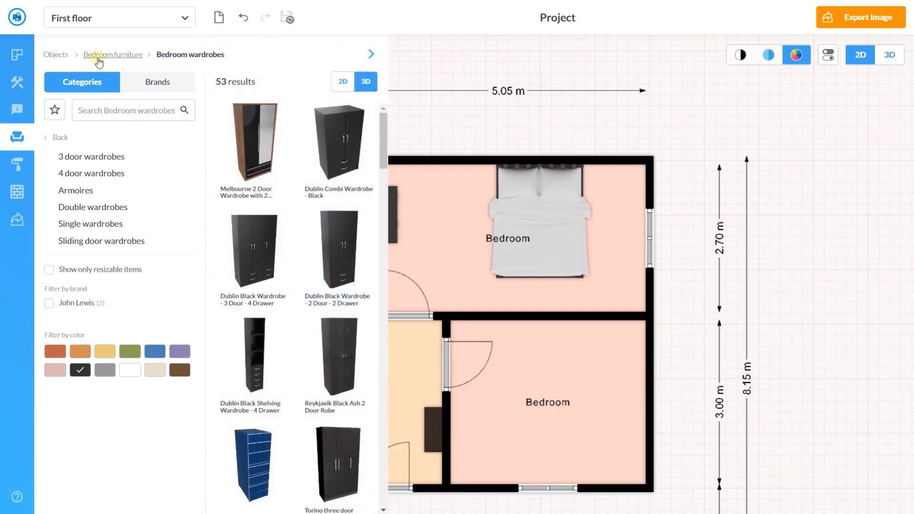
click(98, 58)
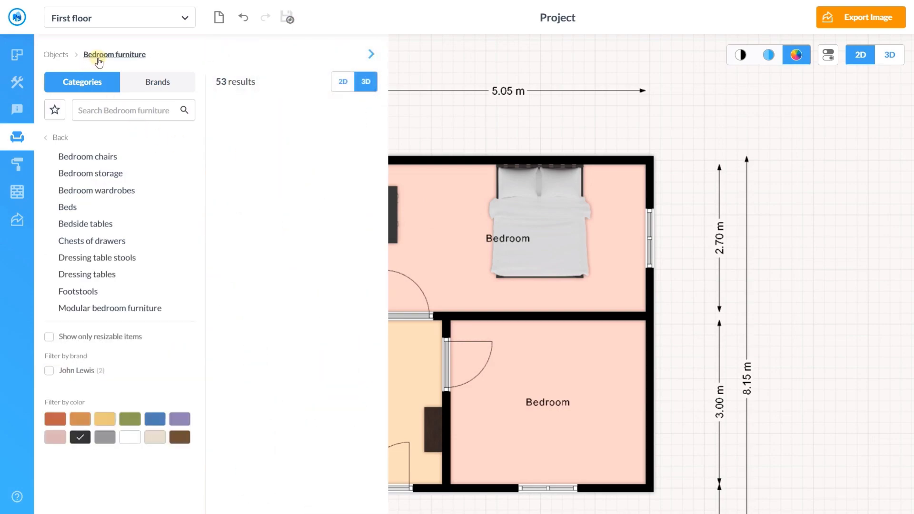
click(75, 174)
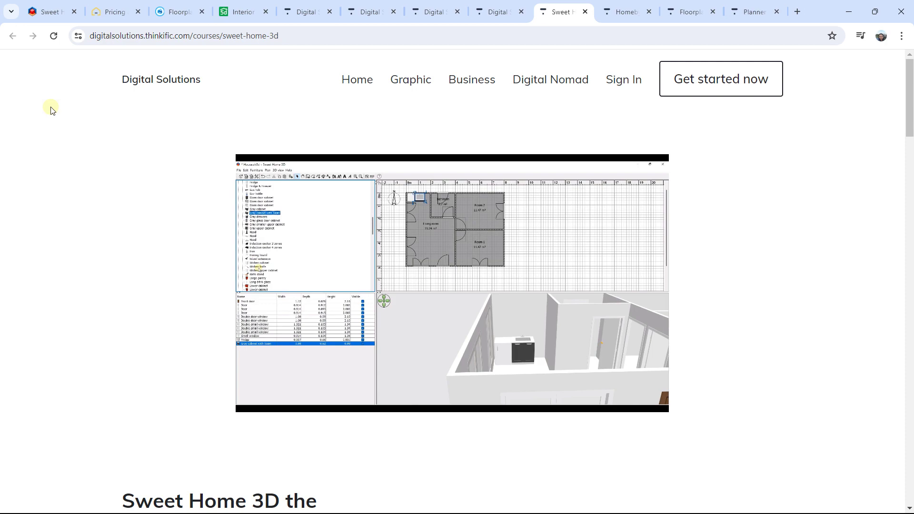
On the Digital Solutions website, examine the preview video, description and price of the Sweet Home 3D complete course
scroll(62, 153, down, 3)
scroll(266, 257, up, 3)
mouse_move(281, 313)
scroll(324, 295, down, 3)
scroll(312, 257, up, 3)
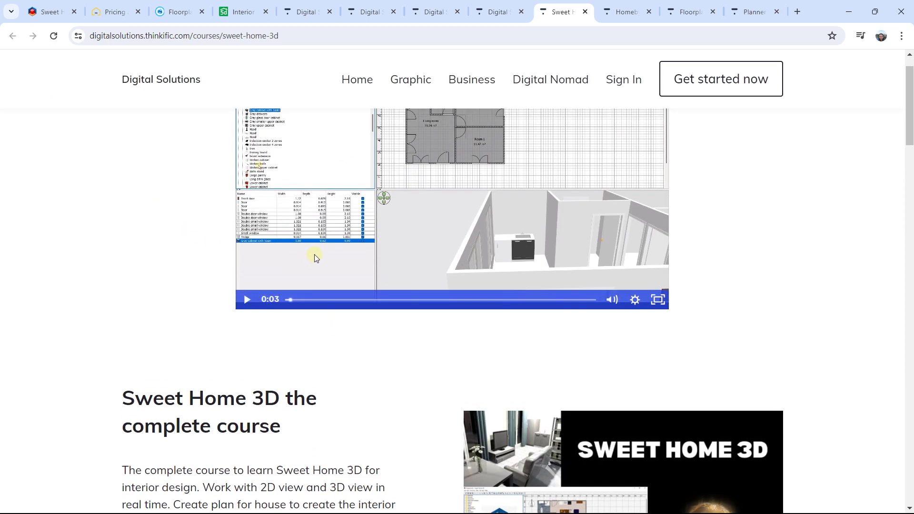
scroll(329, 248, down, 5)
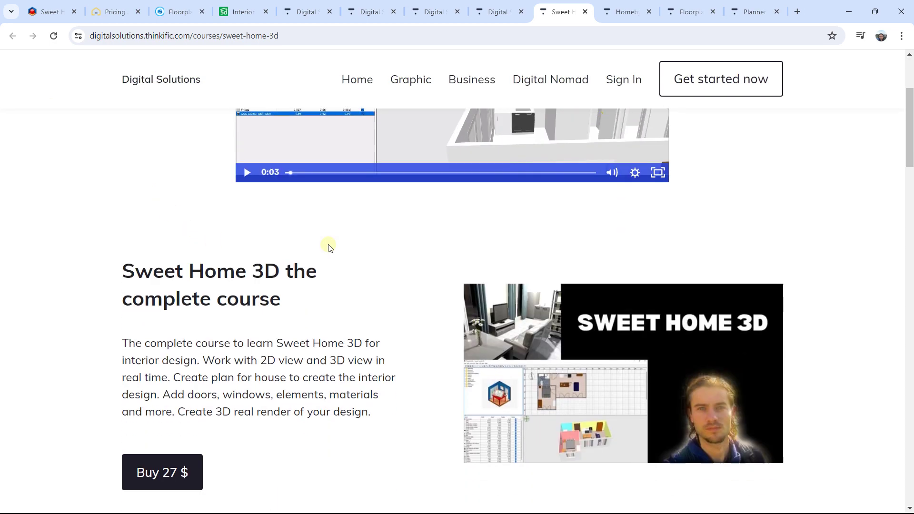
scroll(330, 246, down, 7)
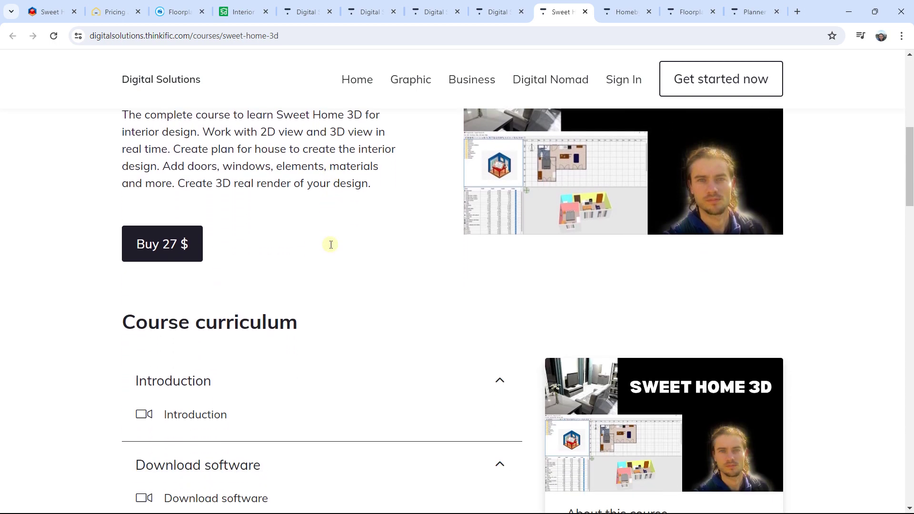
Read through the Sweet Home 3D course curriculum and expand it to show the remaining lessons on renders and interior house training
scroll(331, 244, down, 1)
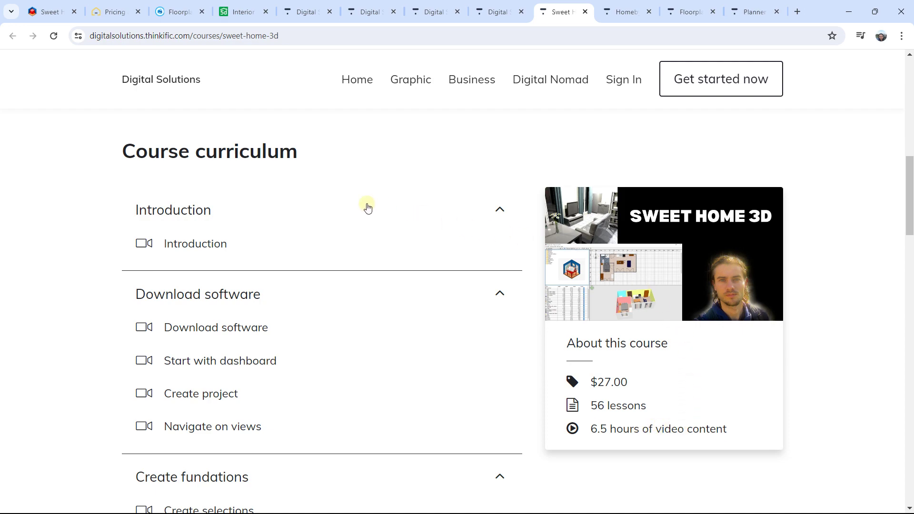
scroll(235, 186, down, 2)
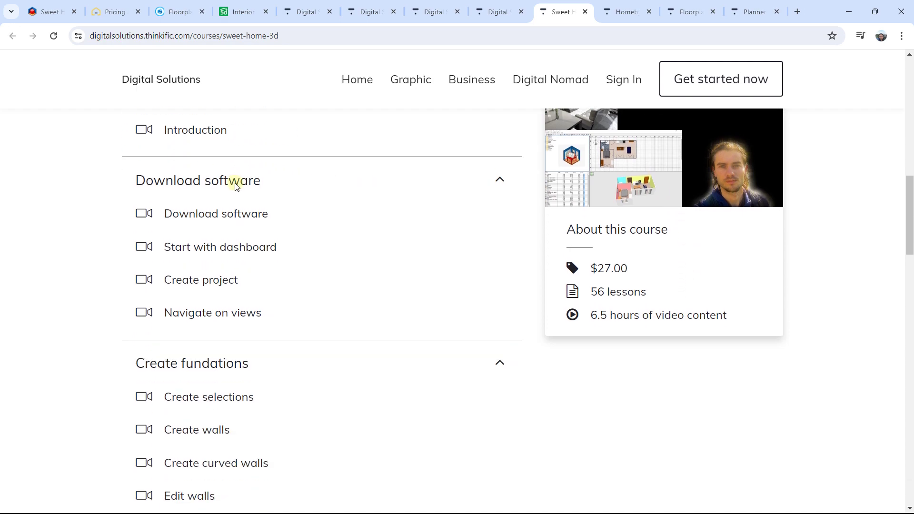
scroll(233, 187, down, 6)
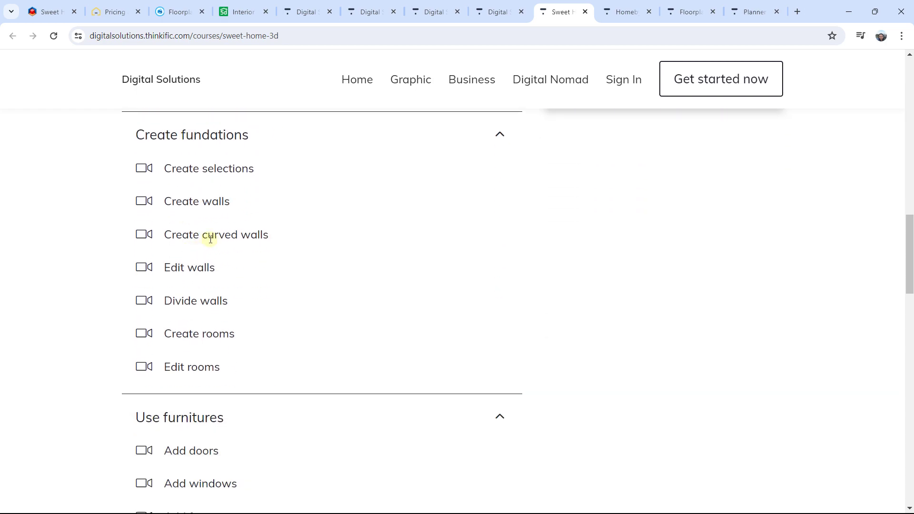
scroll(218, 243, down, 3)
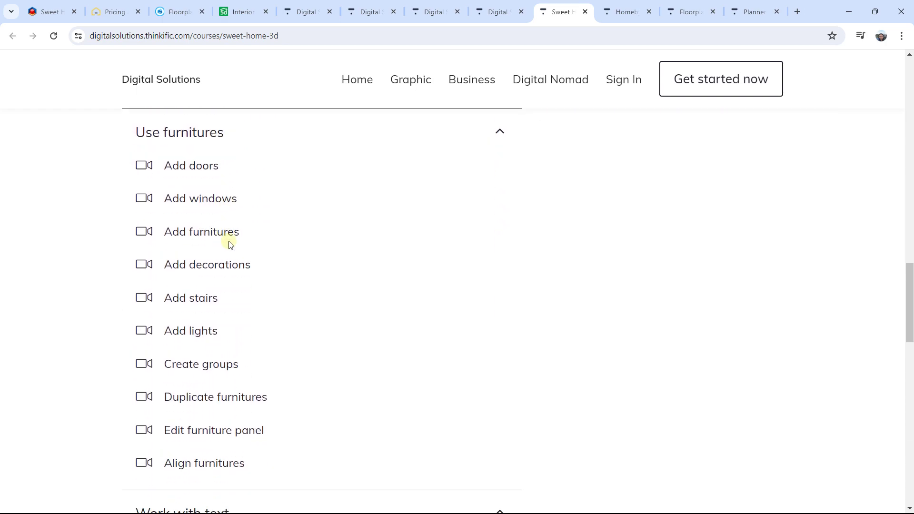
scroll(231, 243, down, 7)
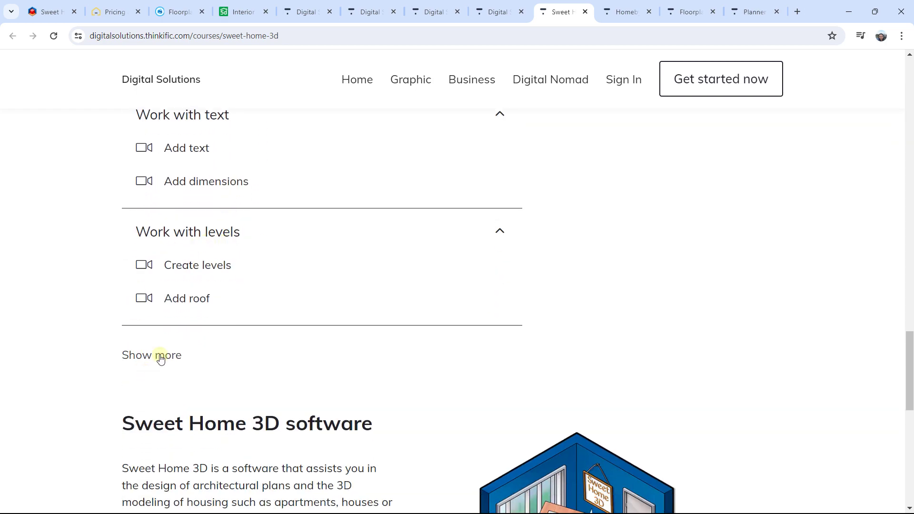
click(161, 355)
scroll(202, 322, down, 4)
scroll(222, 292, down, 4)
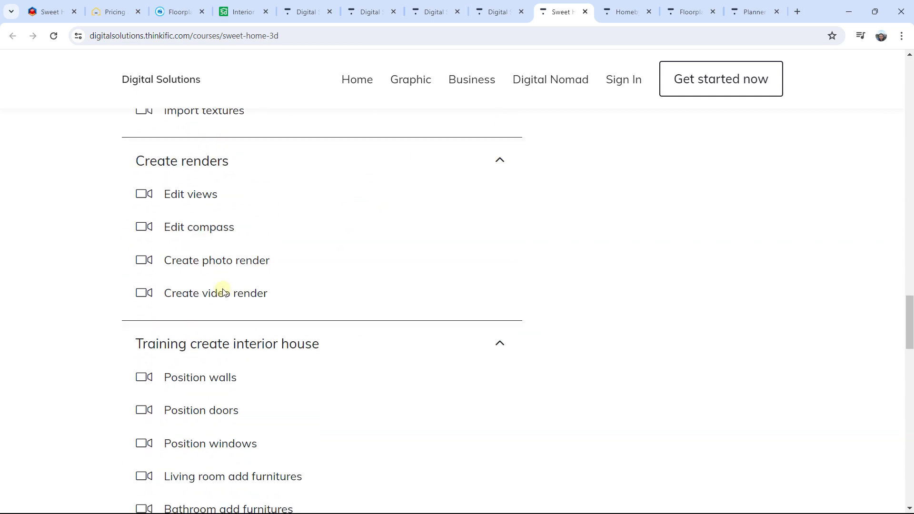
Read the remaining Sweet Home 3D course lessons and the software description at the end of the course page
scroll(223, 292, down, 18)
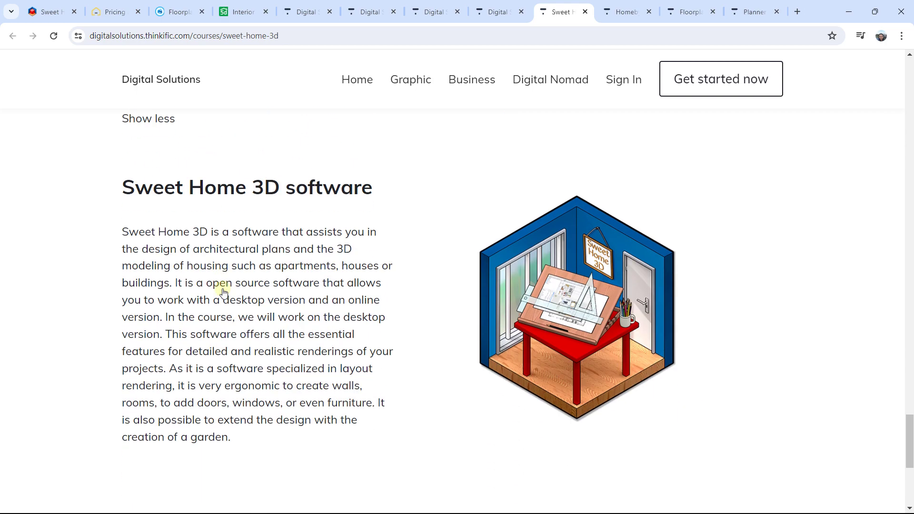
scroll(224, 288, down, 1)
scroll(223, 288, up, 1)
Switch to the Homebyme course page and examine its preview video, course details and curriculum
click(614, 18)
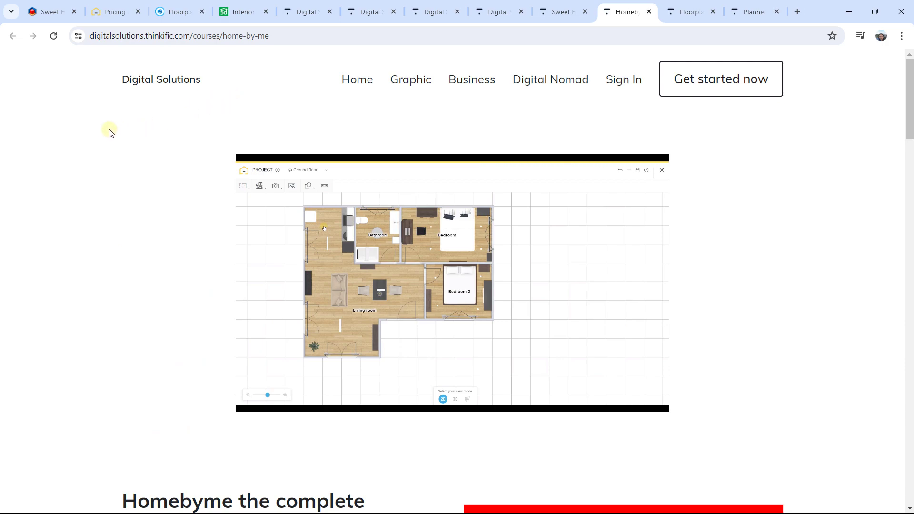
mouse_move(368, 265)
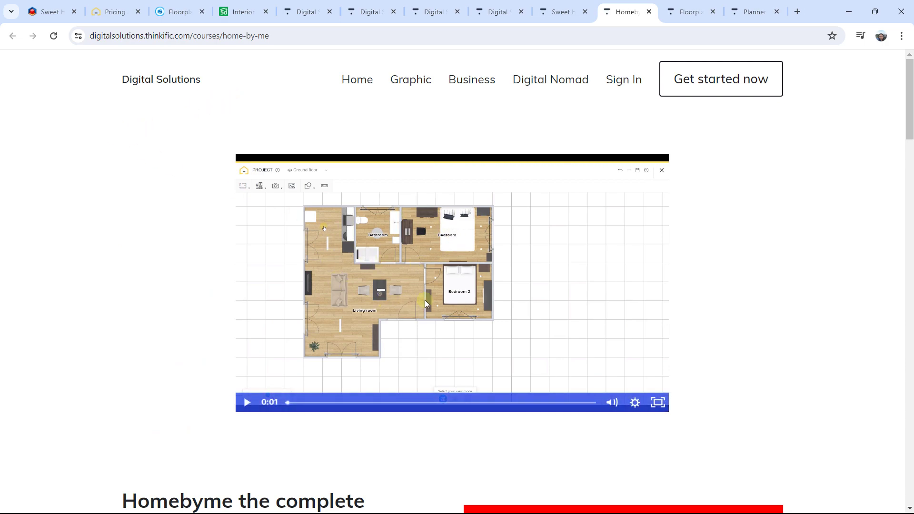
scroll(426, 303, down, 14)
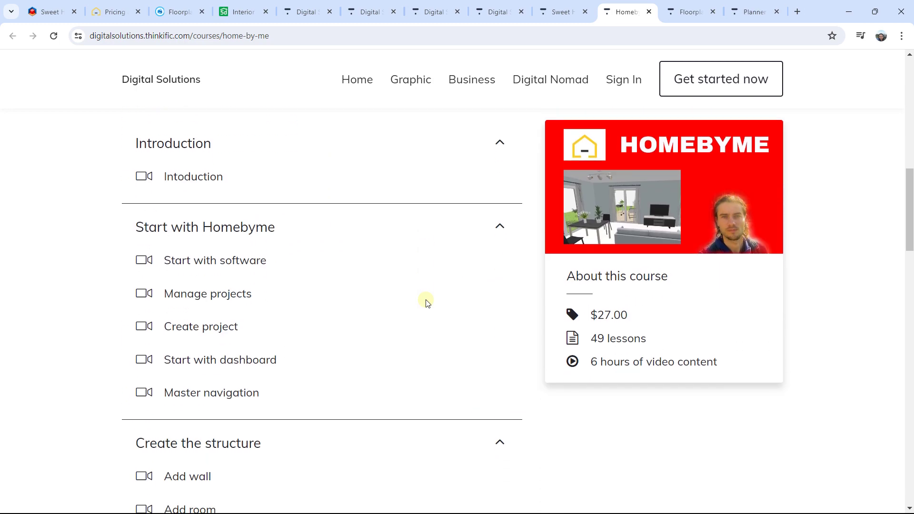
scroll(652, 291, up, 1)
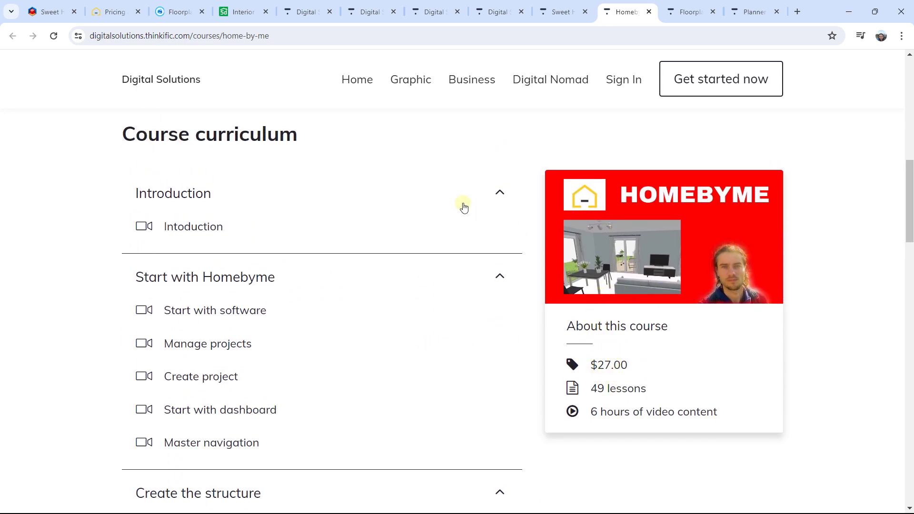
scroll(241, 227, down, 2)
scroll(240, 226, down, 16)
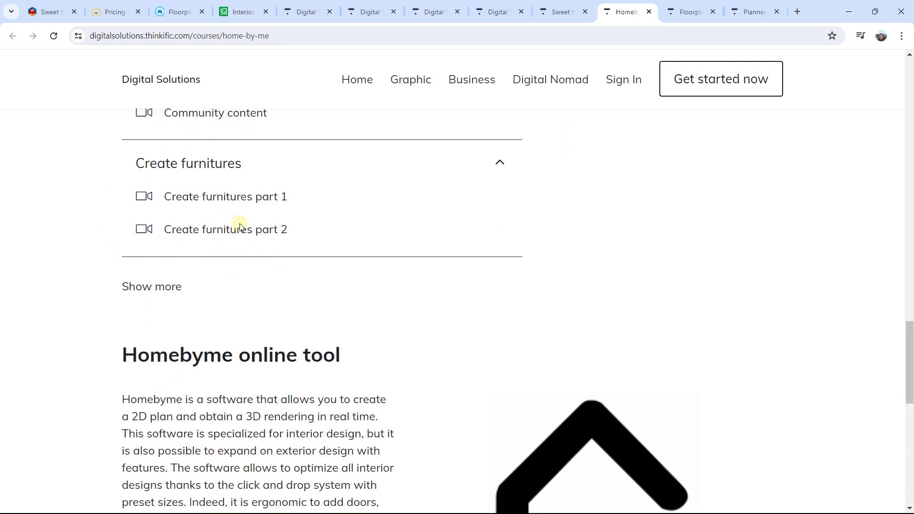
Expand the Homebyme curriculum and read the additional lessons on exterior, renders, annotations, measures and the project
click(179, 288)
scroll(210, 286, down, 6)
scroll(214, 288, down, 2)
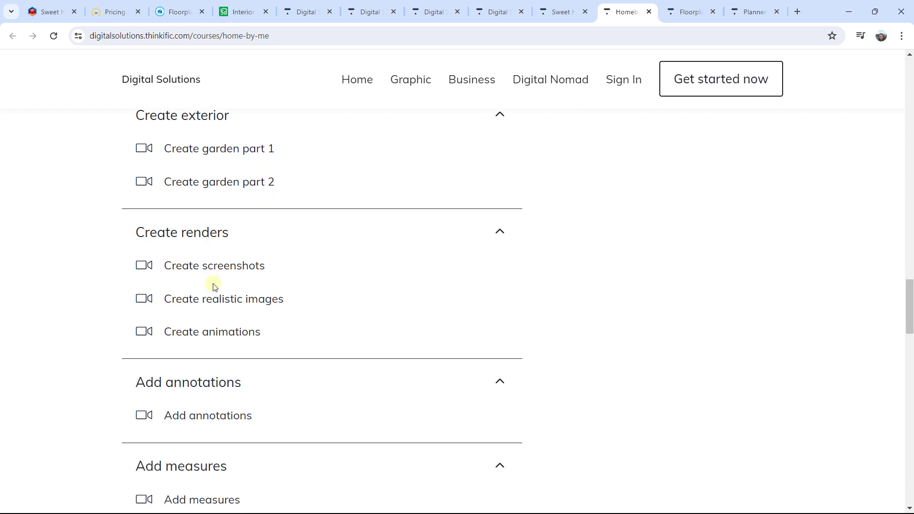
scroll(217, 284, down, 7)
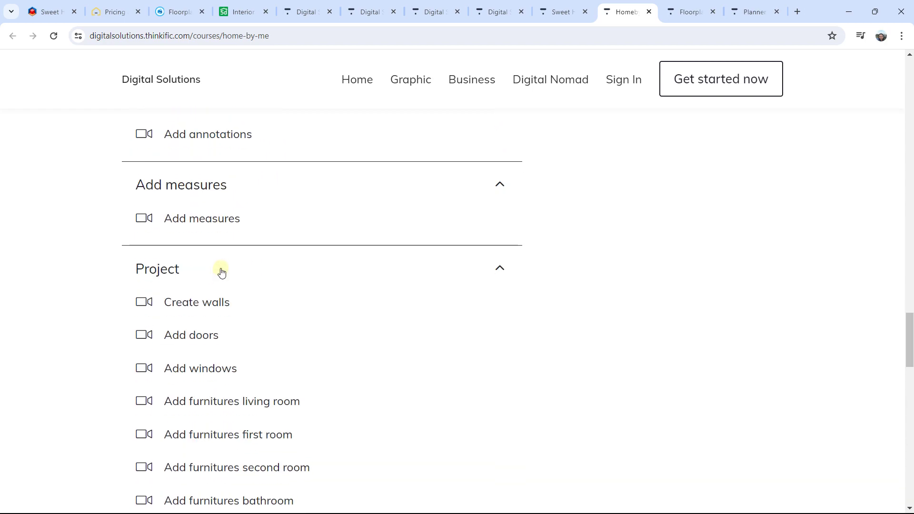
scroll(231, 230, down, 7)
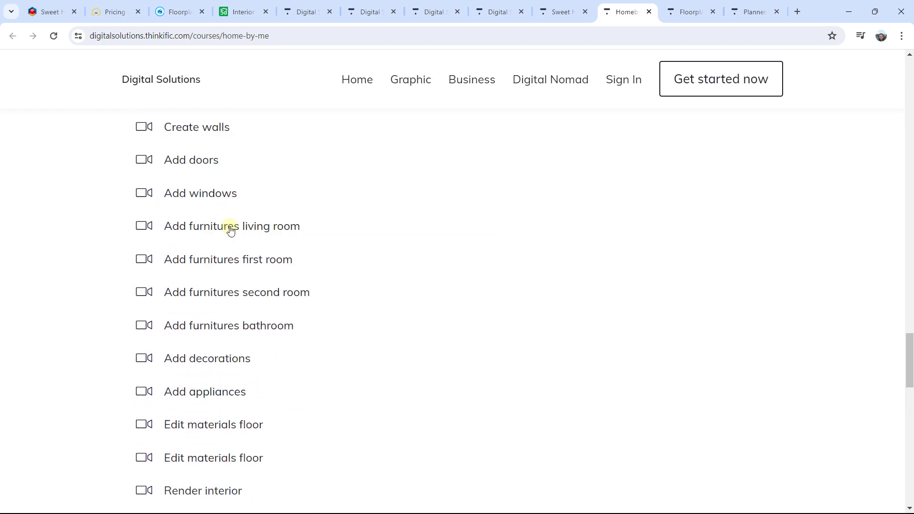
scroll(193, 237, down, 1)
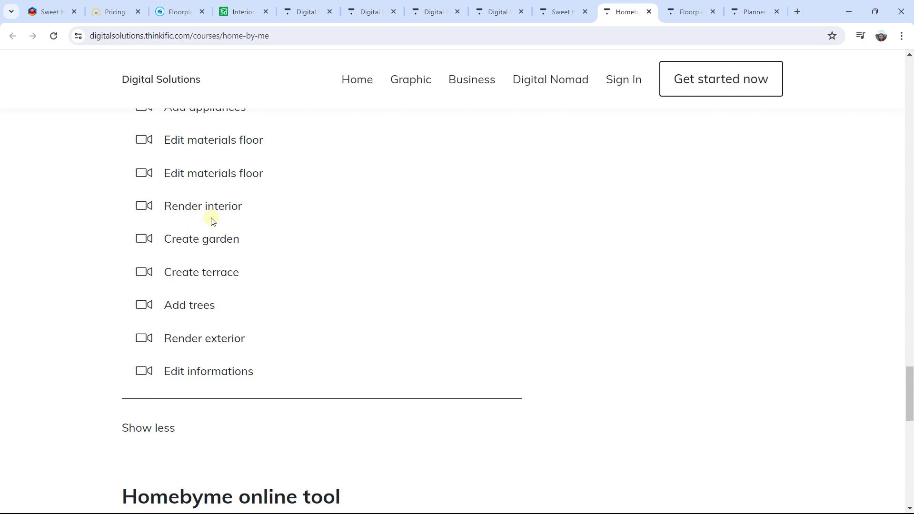
Read the Homebyme online tool description below the course curriculum
scroll(266, 281, down, 6)
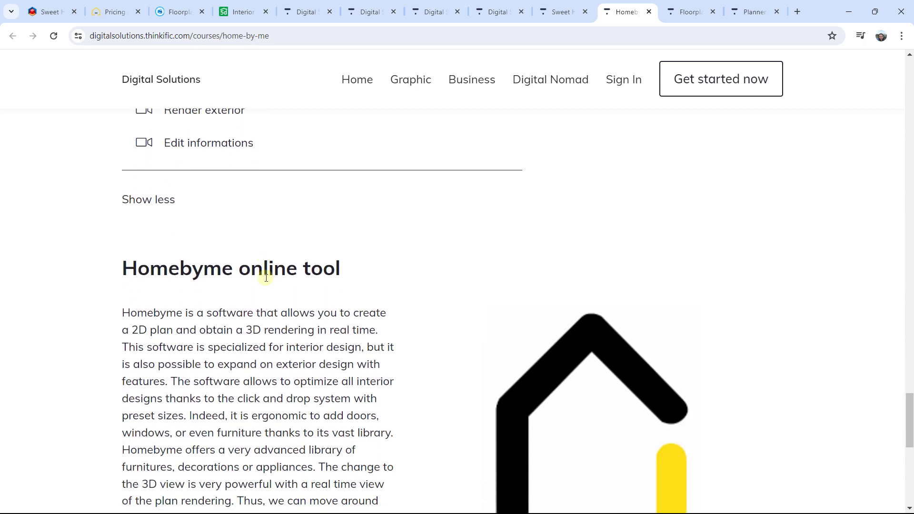
scroll(267, 278, down, 2)
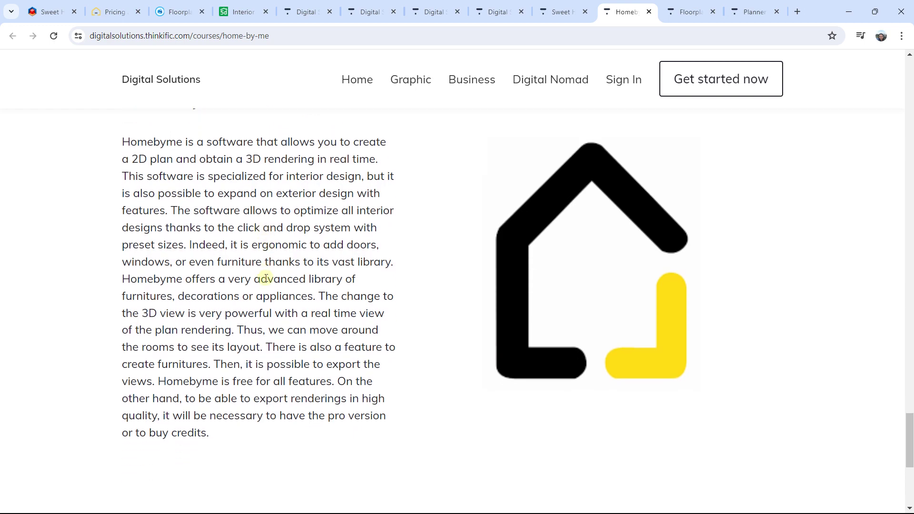
scroll(284, 249, up, 1)
scroll(281, 253, down, 1)
scroll(284, 252, up, 1)
scroll(284, 251, down, 1)
scroll(283, 252, up, 1)
scroll(285, 251, down, 1)
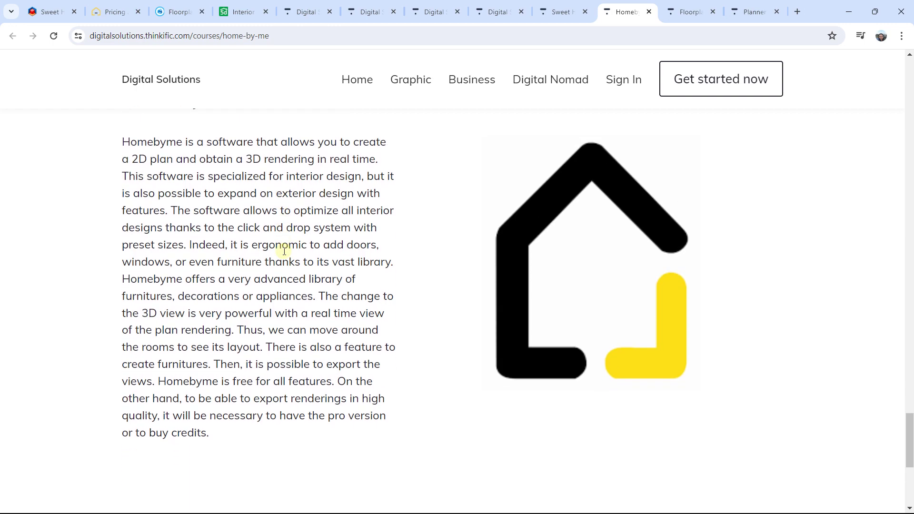
Switch to the Floorplanner course page and examine its preview video, description, price and course details
click(682, 13)
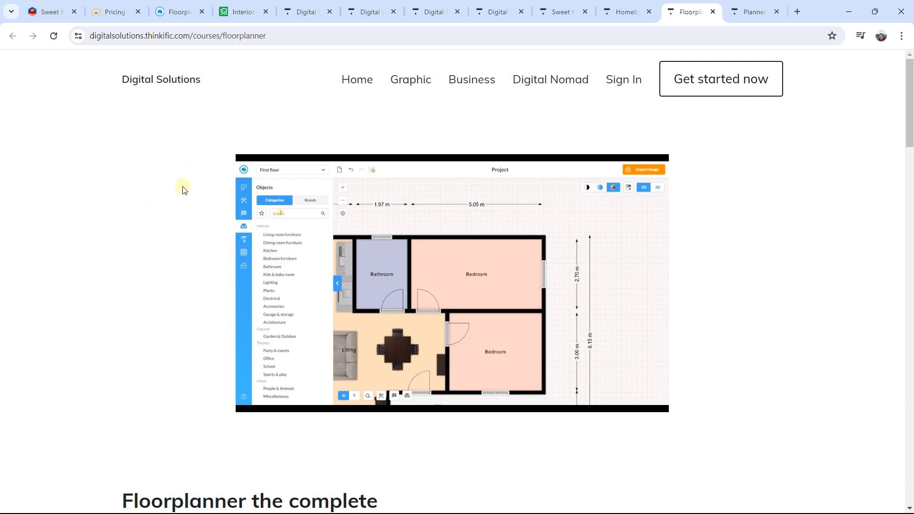
mouse_move(368, 196)
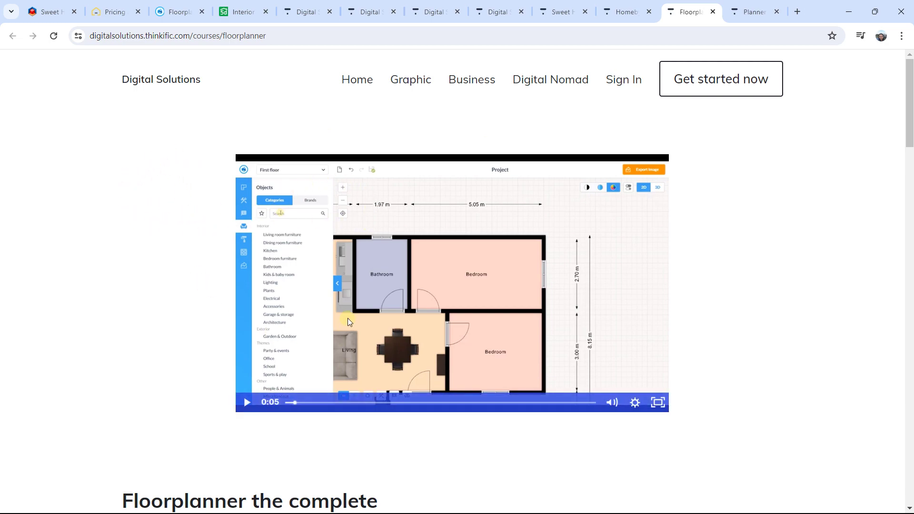
scroll(335, 298, down, 5)
scroll(336, 298, down, 8)
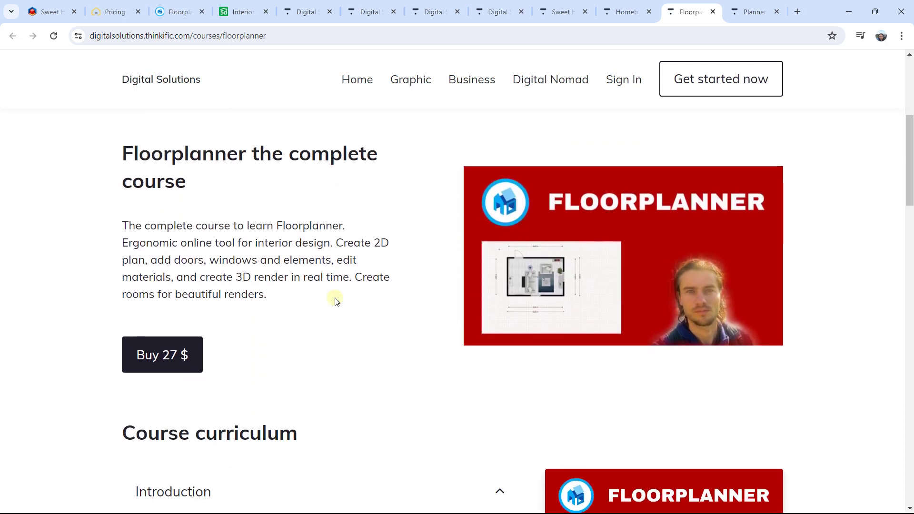
scroll(335, 298, down, 1)
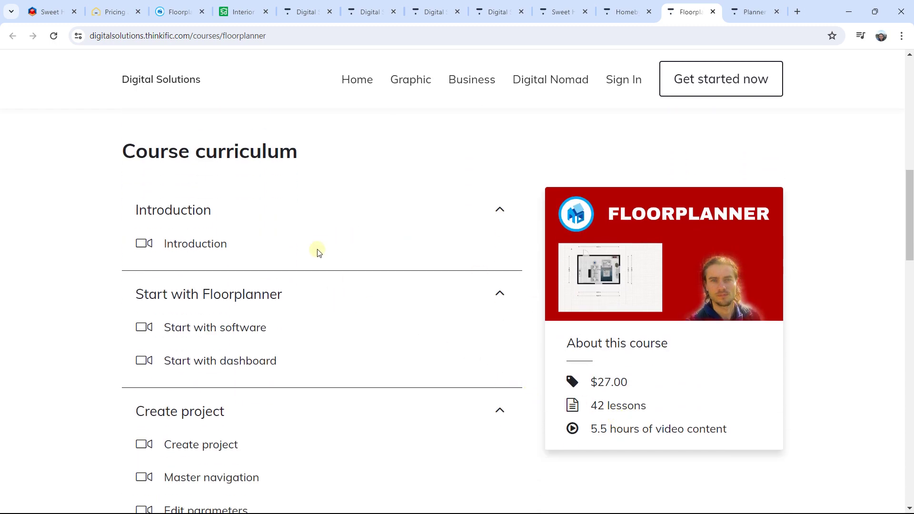
Expand the Floorplanner curriculum and read through the remaining lessons down to the online tool description
scroll(316, 257, down, 9)
scroll(317, 257, down, 5)
click(173, 355)
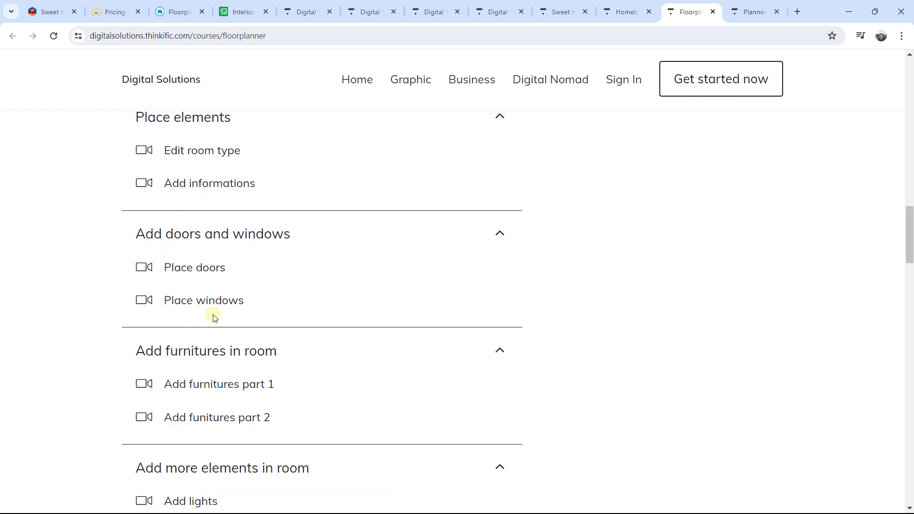
scroll(214, 317, down, 18)
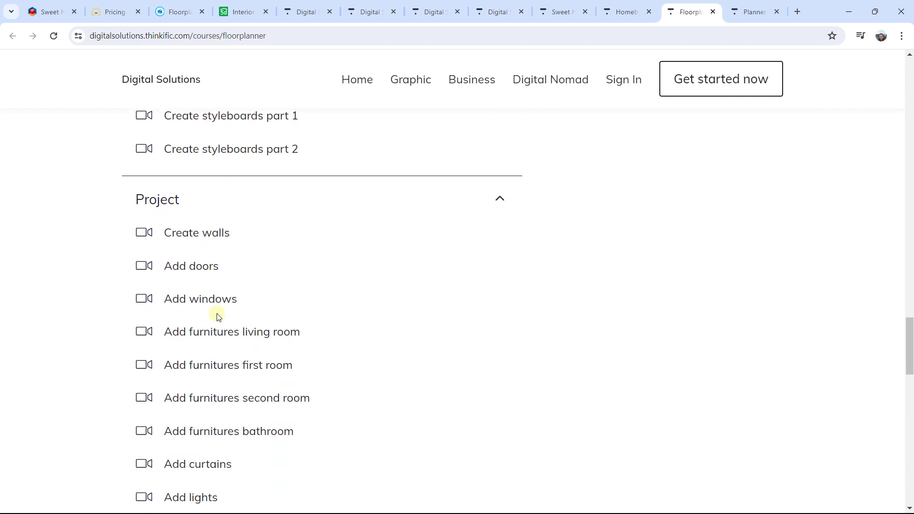
scroll(214, 318, down, 1)
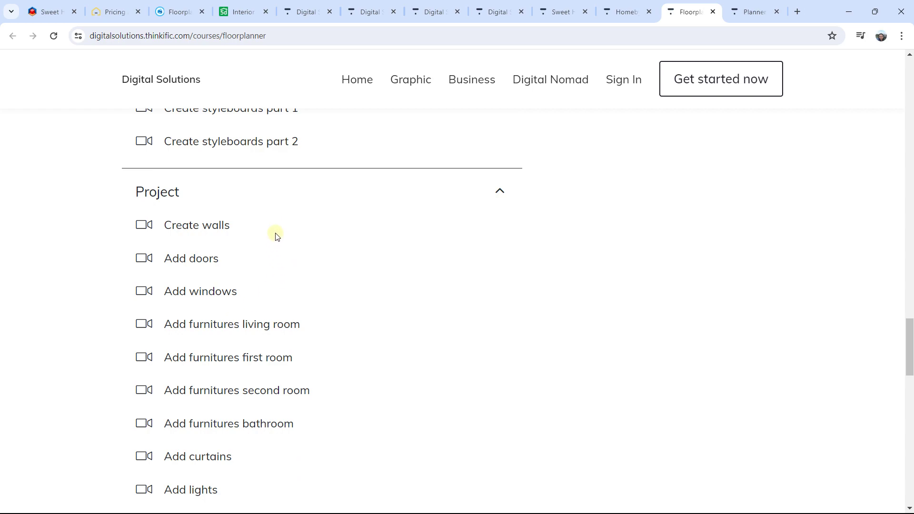
scroll(200, 212, down, 10)
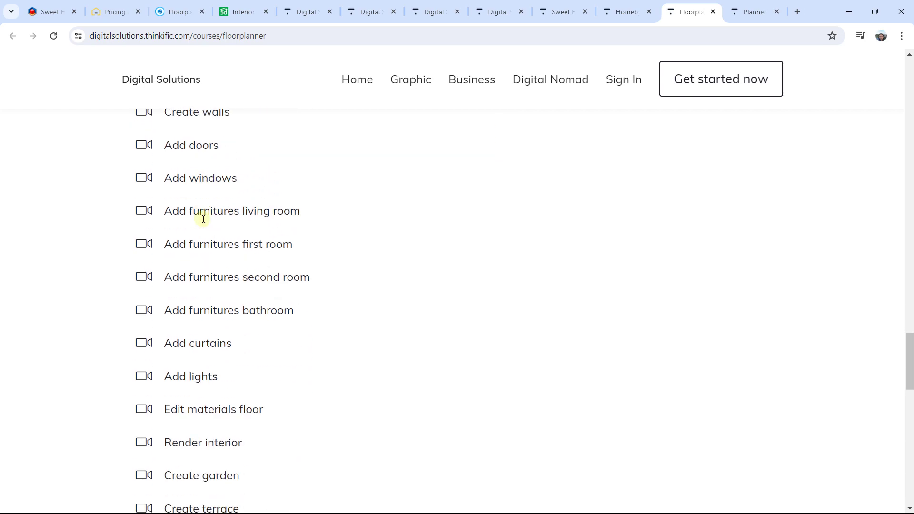
scroll(202, 222, down, 6)
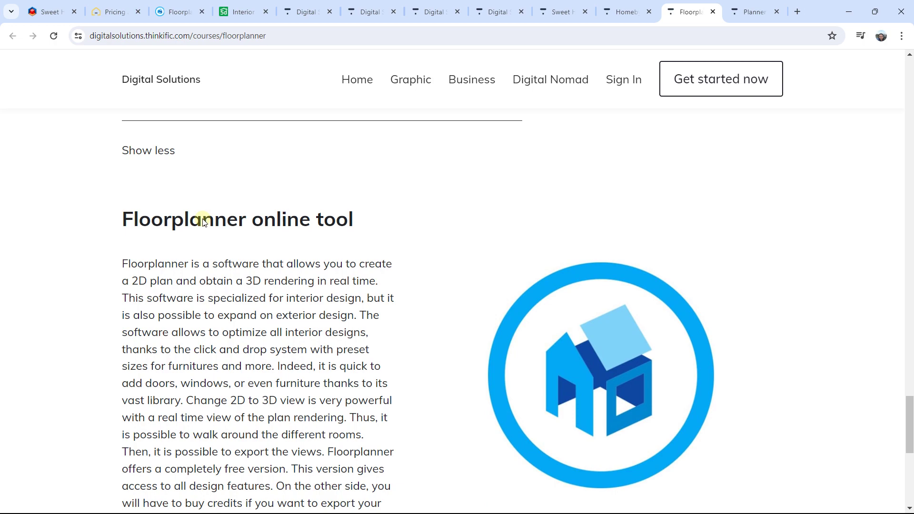
scroll(204, 219, up, 1)
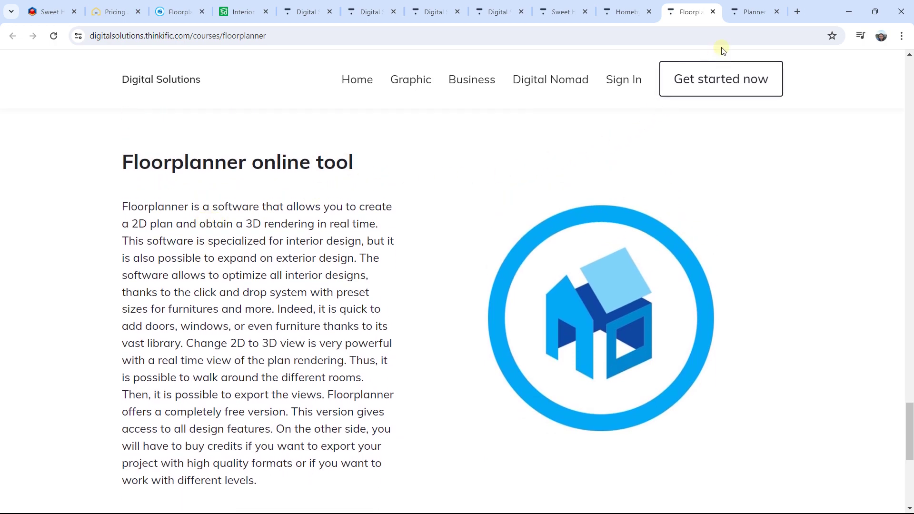
Switch to the Planner 5D course page and examine its description, price and course details
click(744, 15)
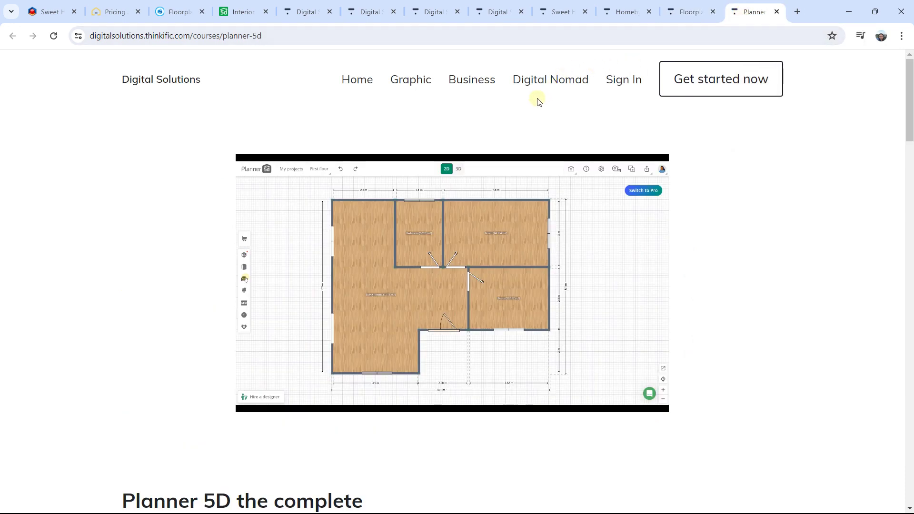
scroll(119, 170, down, 7)
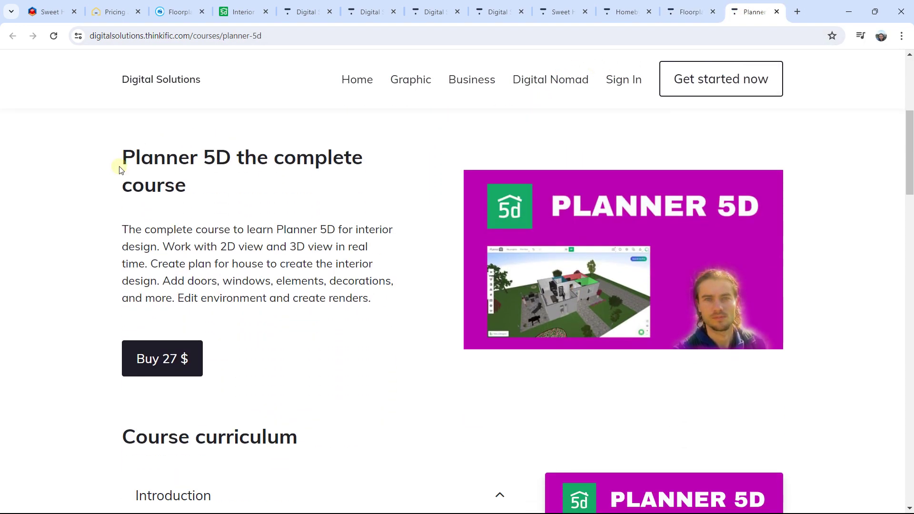
scroll(122, 171, down, 6)
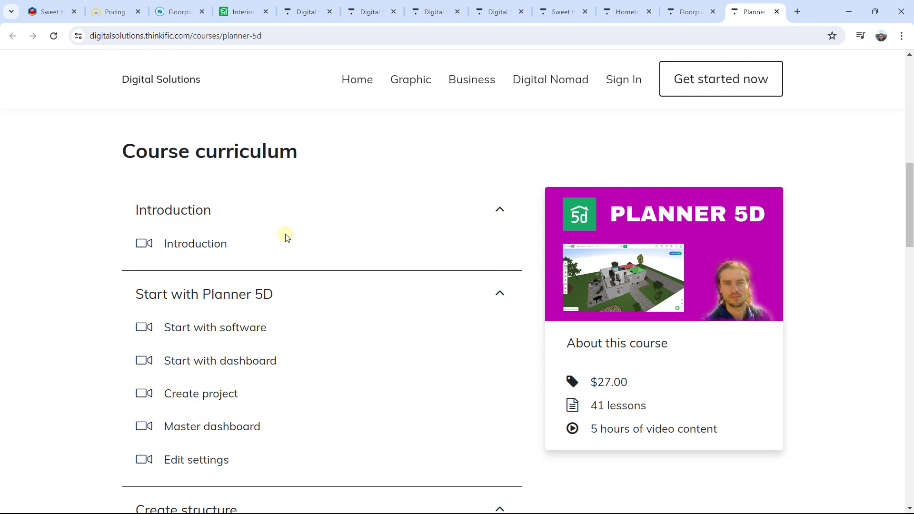
Expand the Planner 5D curriculum and read through the remaining lessons down to the online tool description
scroll(278, 251, down, 15)
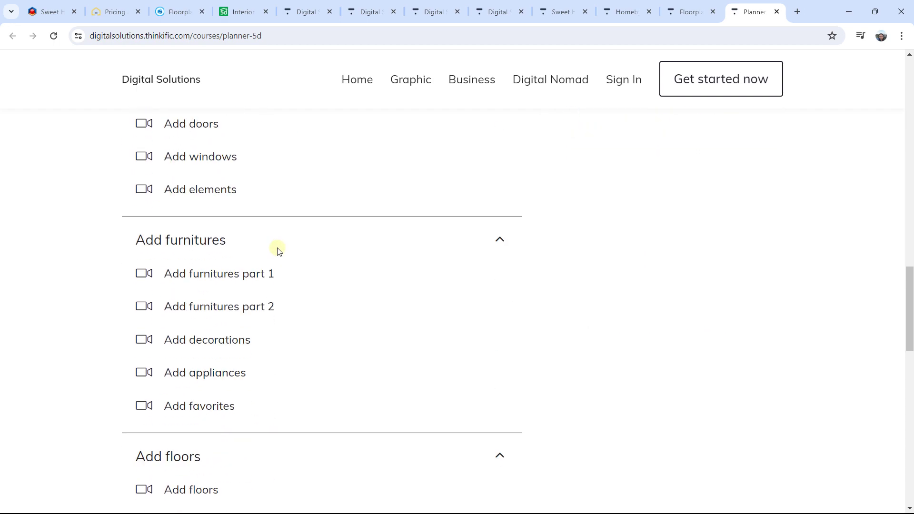
scroll(278, 251, down, 3)
click(173, 187)
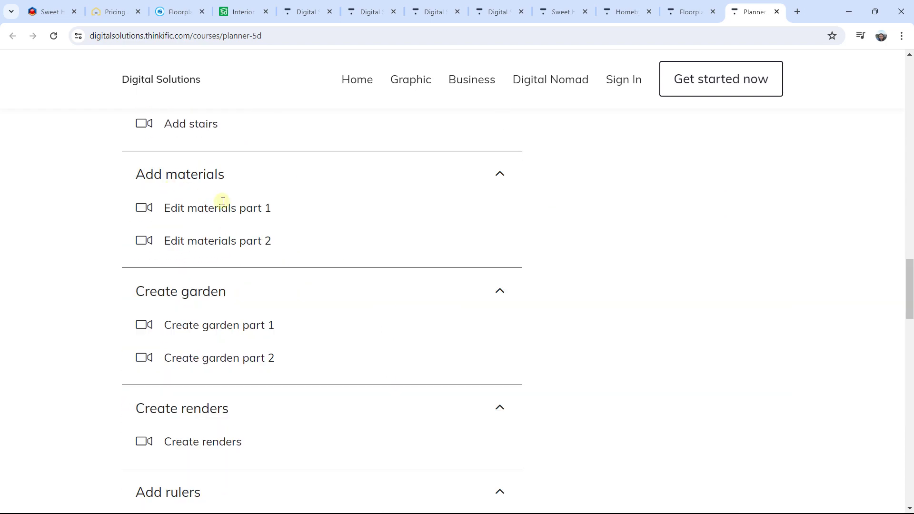
scroll(275, 285, down, 7)
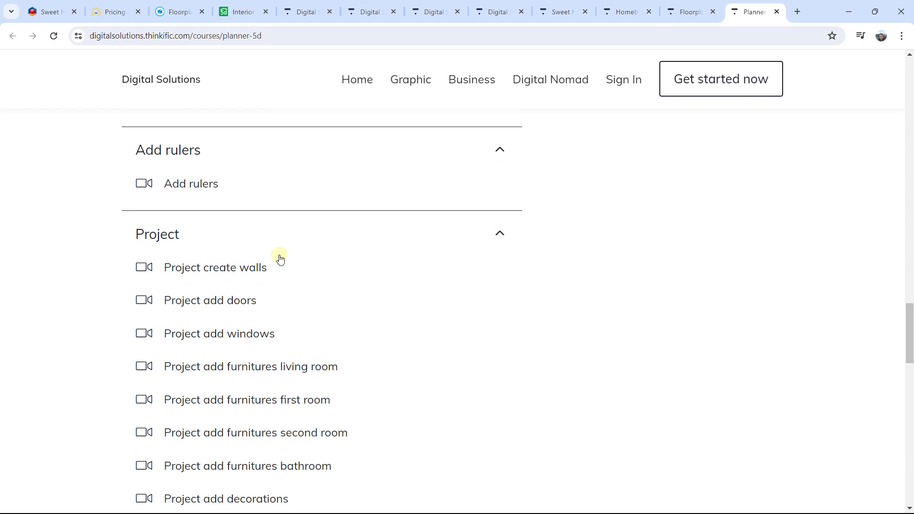
scroll(280, 258, down, 1)
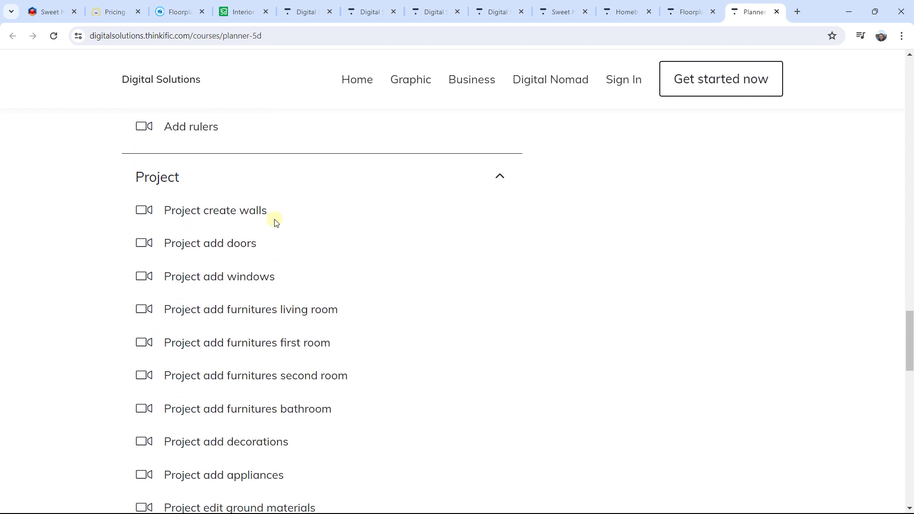
scroll(276, 222, down, 8)
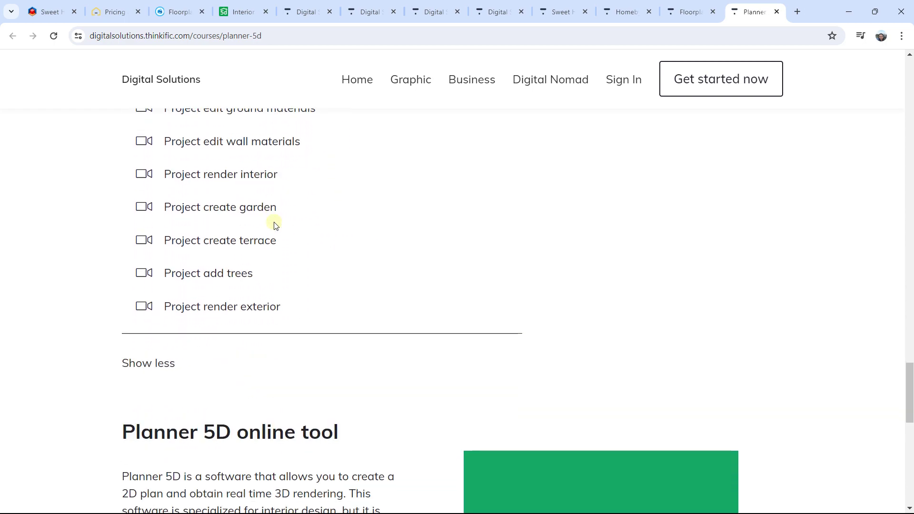
scroll(275, 224, down, 6)
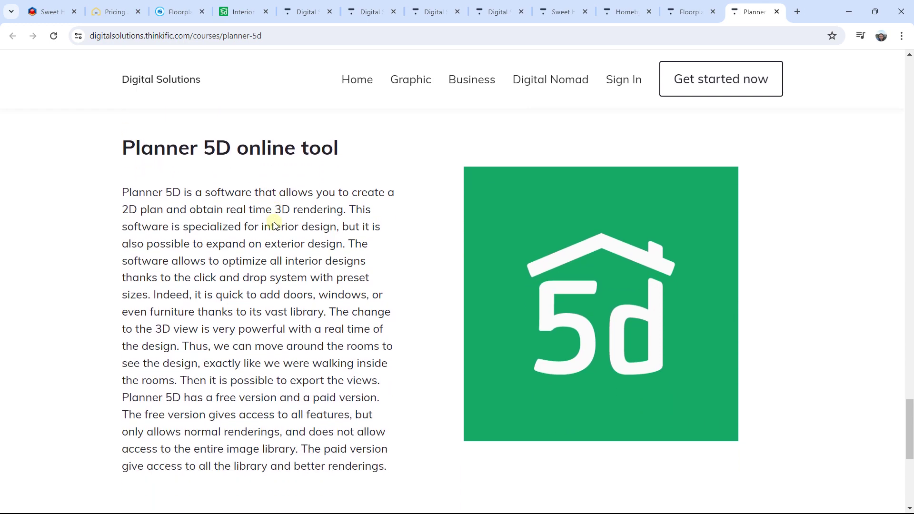